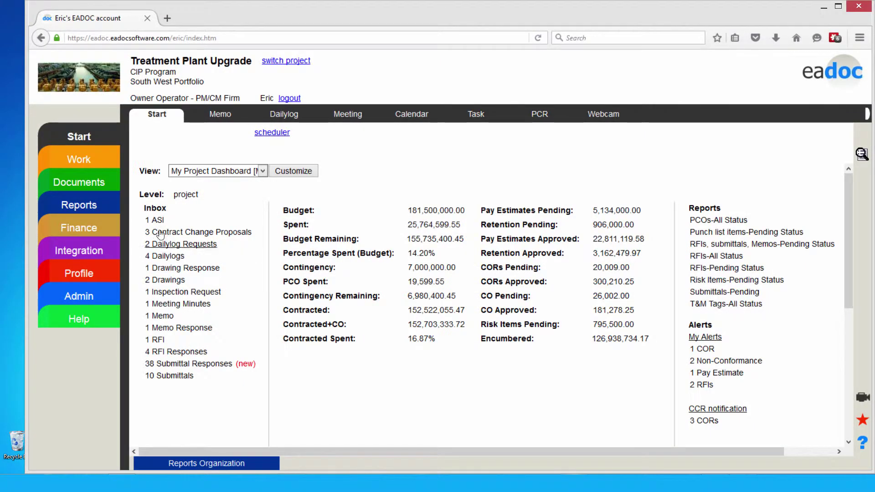
- Open Reports from the Start dashboard to list organizations, including Submittal Flow
left_click(93, 204)
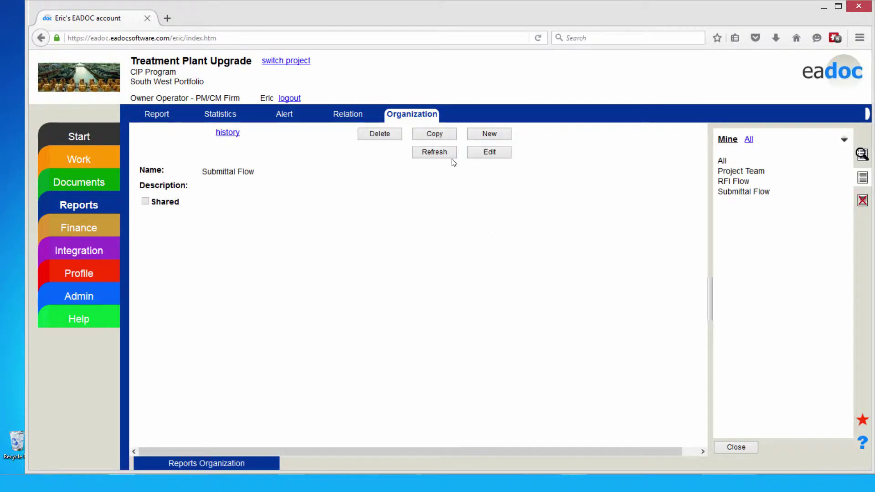
- Open the Submittal Flow organization chart and select its Contractor node
left_click(435, 151)
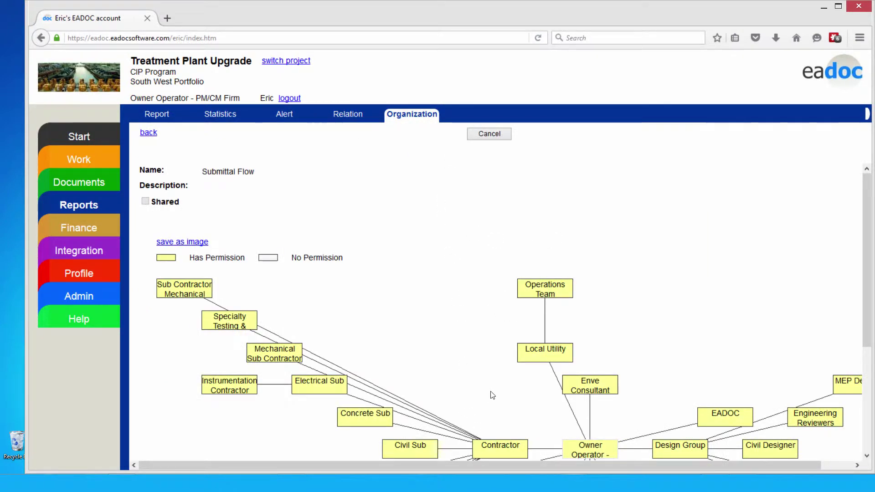
scroll(546, 402, "down", 3)
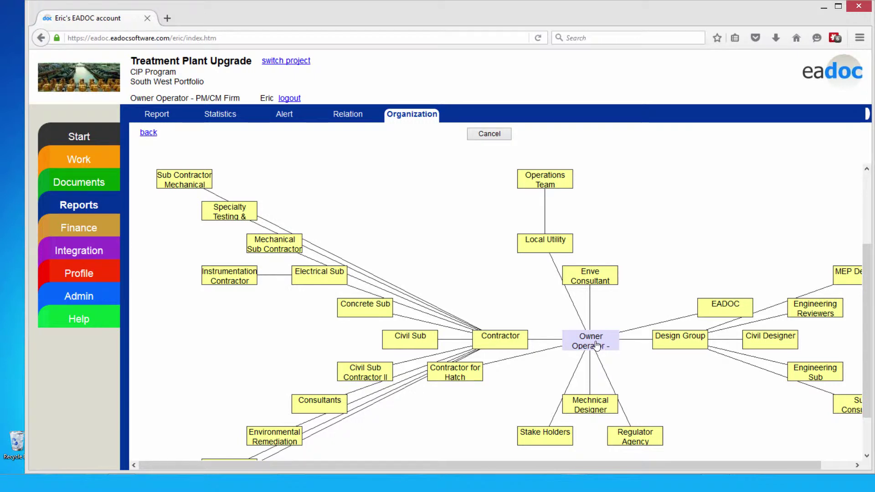
left_click(512, 349)
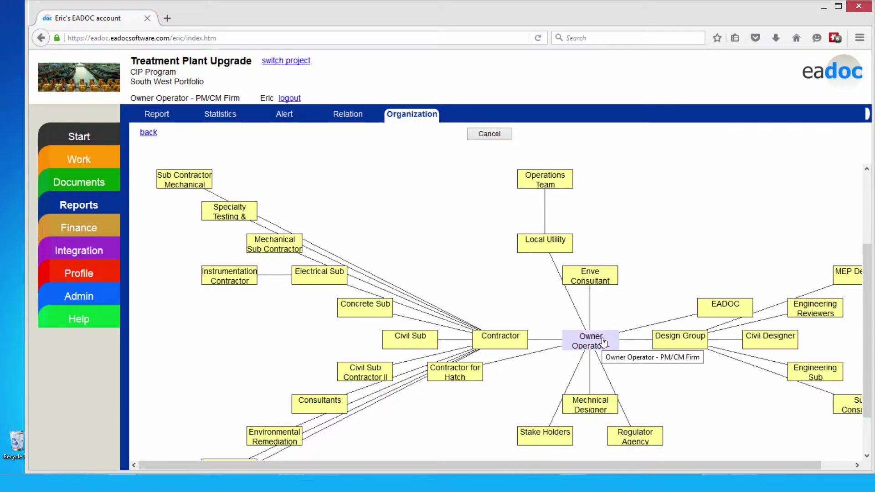
- Inspect the Contractor node's subcontractors, then the Design Group node's designers and reviewers
left_click(498, 346)
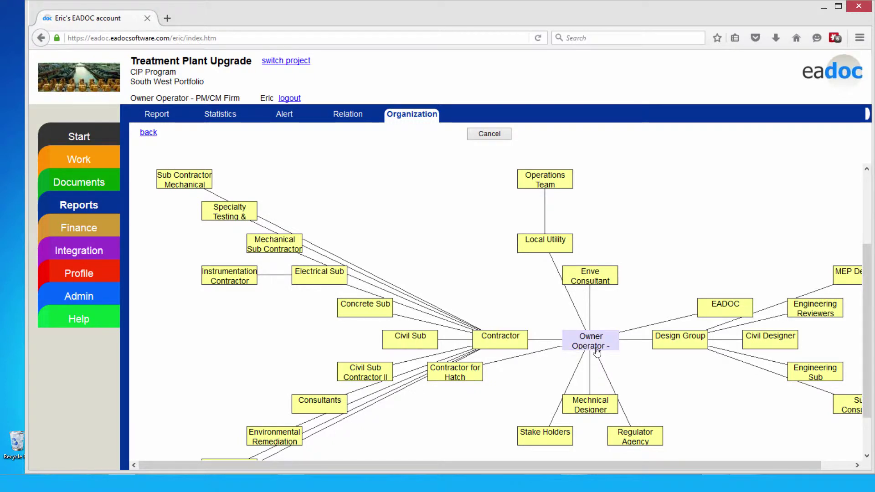
left_click(684, 344)
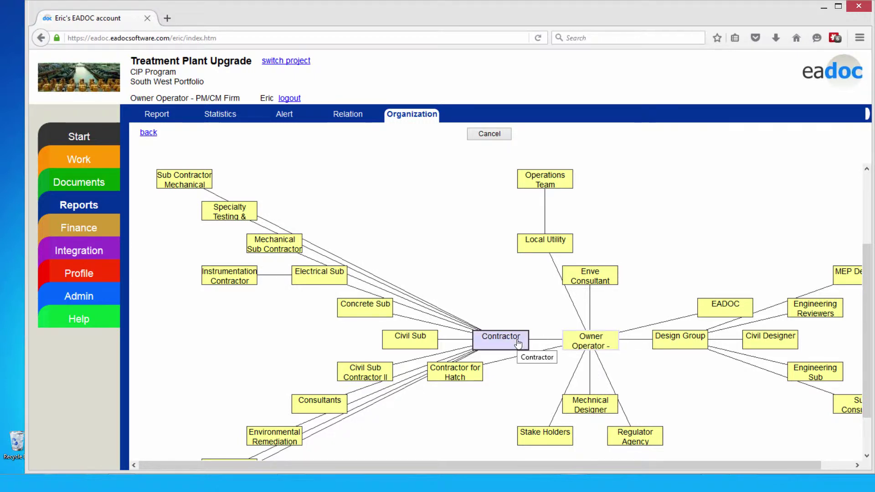
- In Work, list the submittals and highlight submittal number 11220
left_click(78, 133)
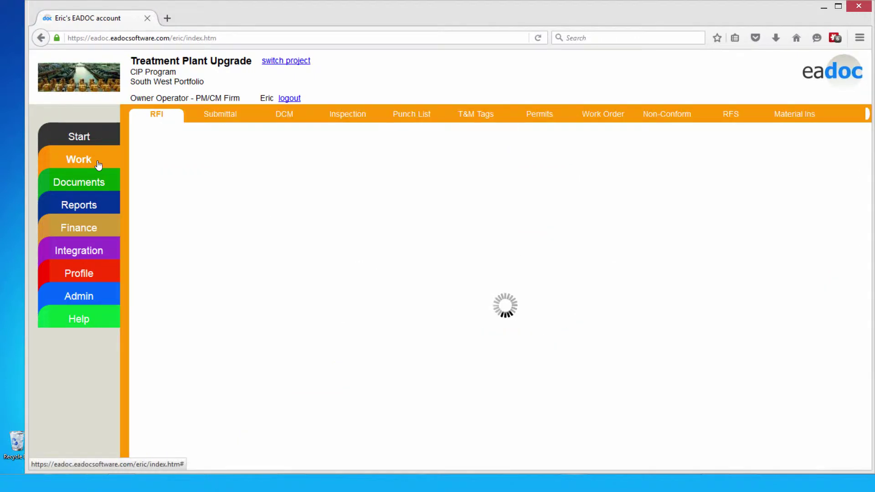
left_click(223, 113)
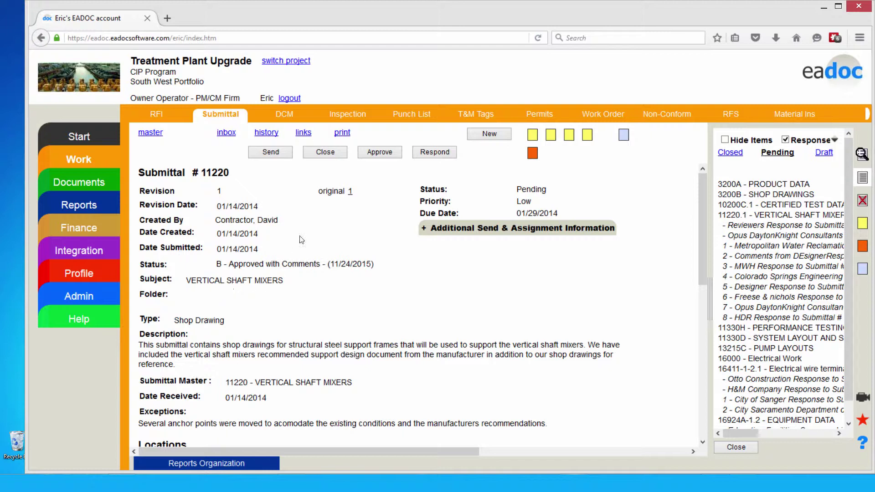
left_click_drag(233, 176, 192, 183)
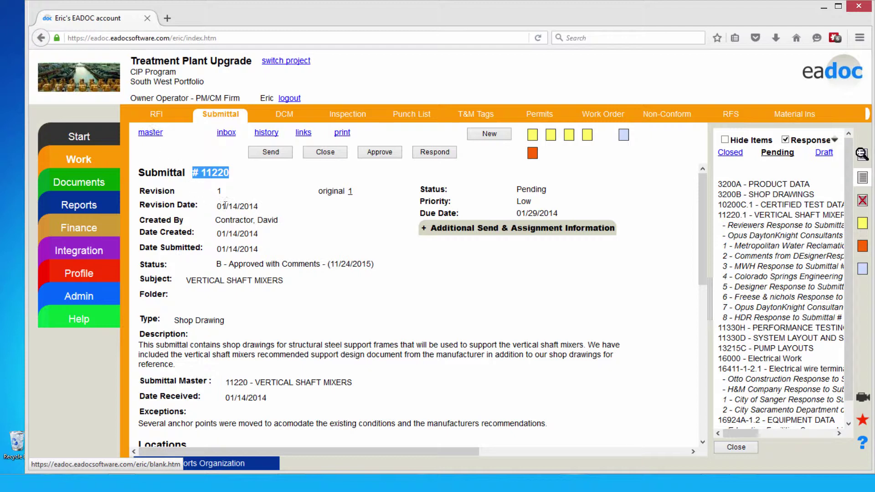
- View Submittal 11220's original, return to revision 1, and highlight the Locations and Materials headings
left_click(336, 201)
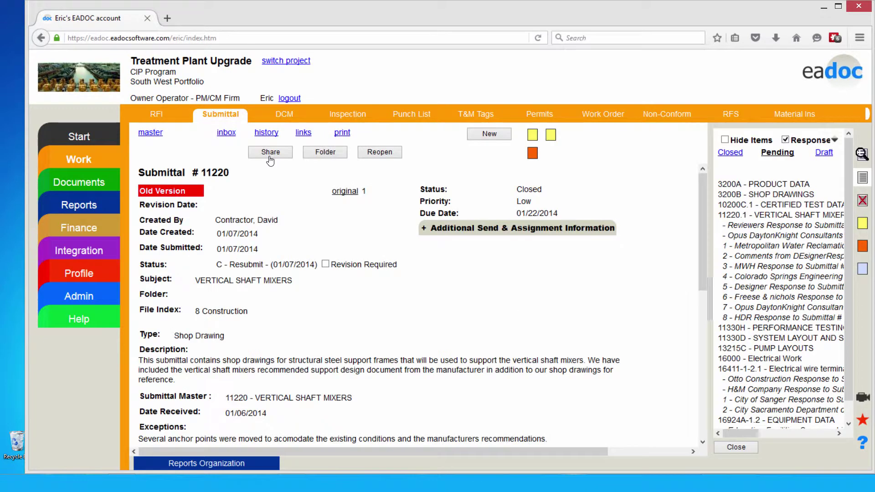
left_click(364, 197)
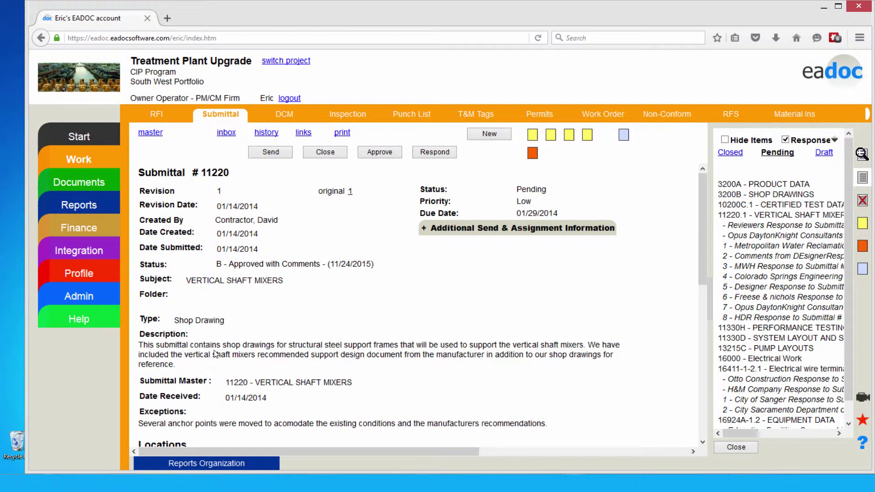
scroll(216, 354, "down", 5)
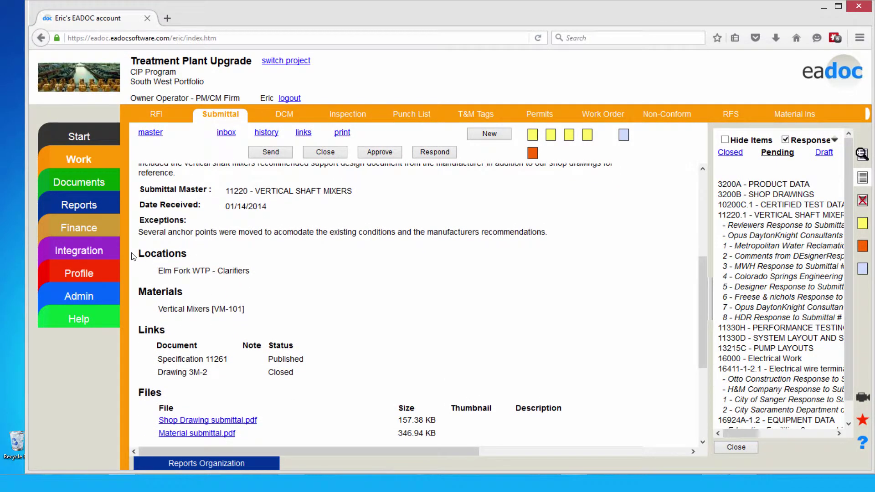
left_click_drag(138, 257, 195, 259)
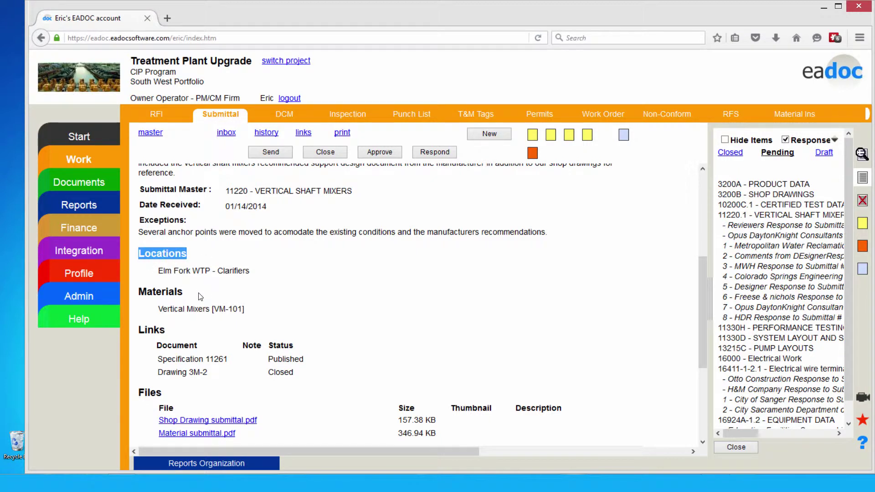
left_click_drag(183, 292, 138, 292)
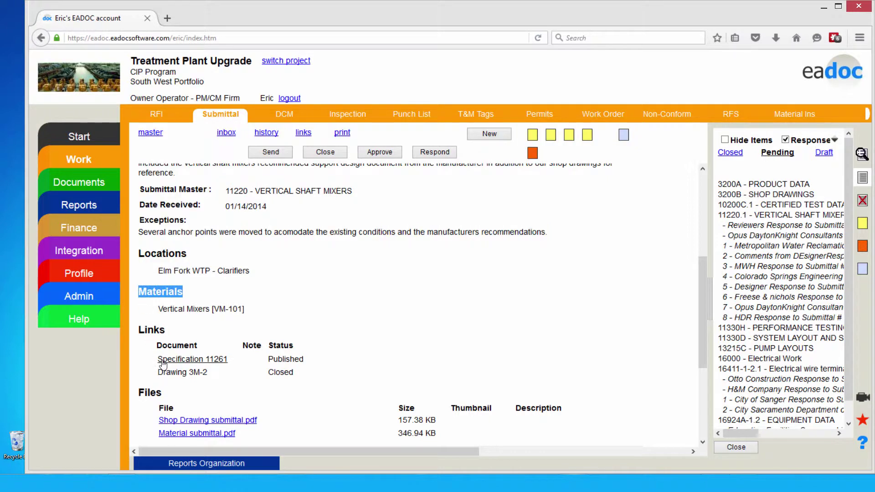
- List documents linked to Elm Fork WTP - Clarifiers and open RFI #27 from page 2
left_click(220, 273)
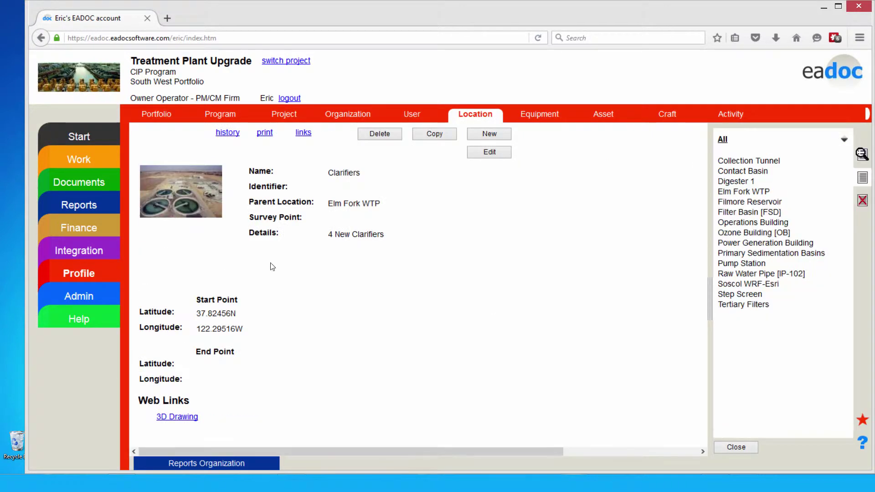
left_click(303, 132)
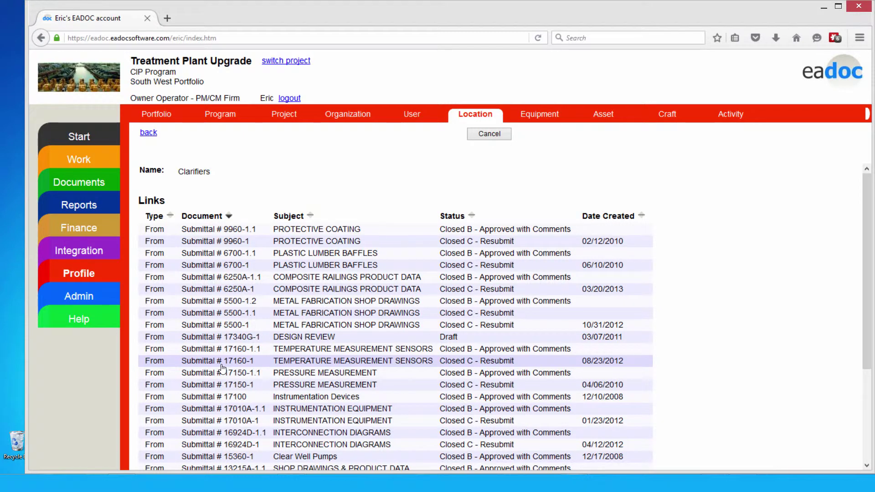
scroll(222, 368, "down", 5)
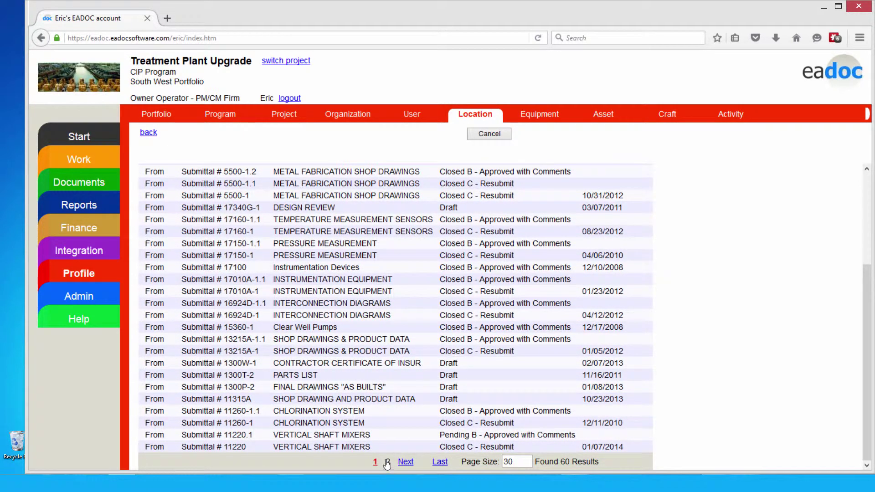
left_click(388, 461)
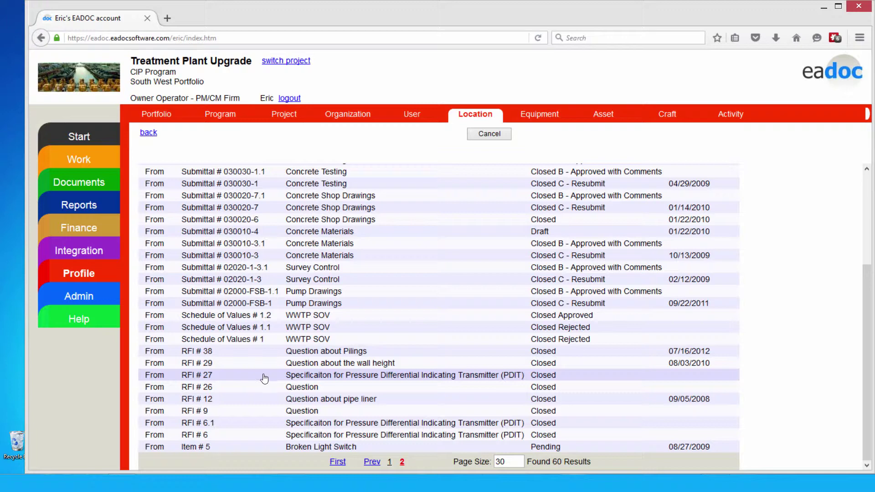
left_click(237, 377)
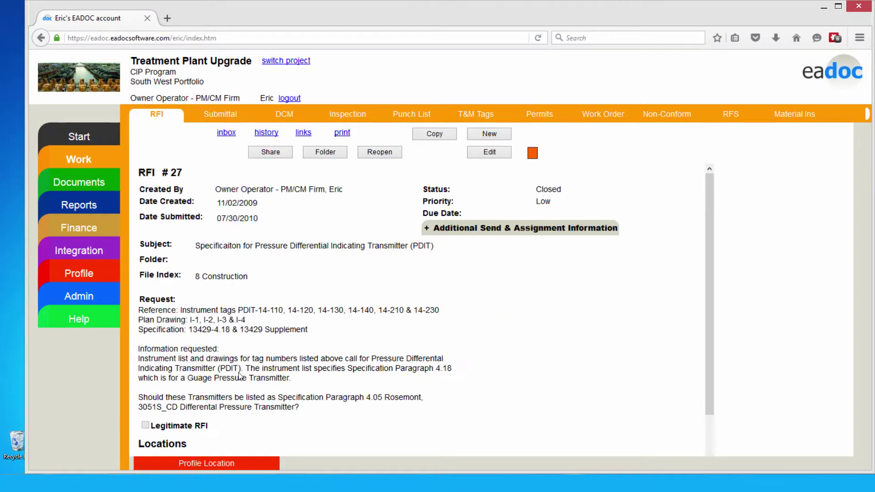
- Go back to Submittal 11220 and scroll to its Locations, Materials, Links and files
left_click(220, 114)
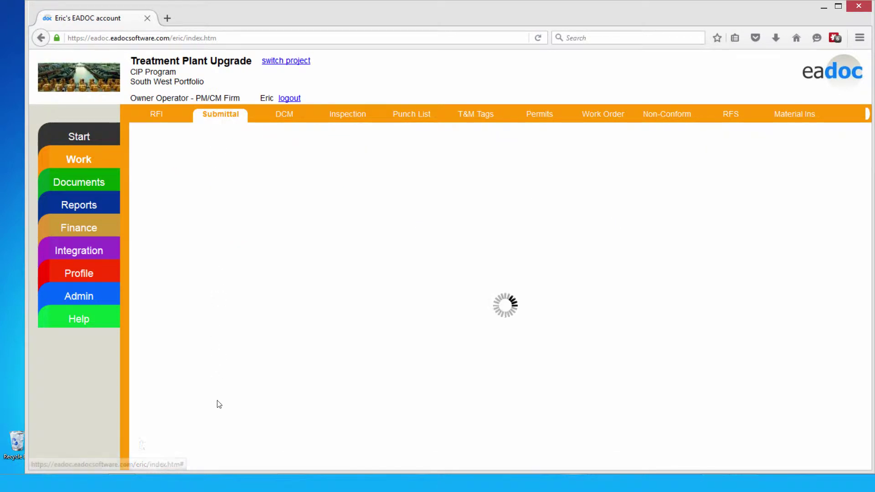
scroll(216, 329, "down", 3)
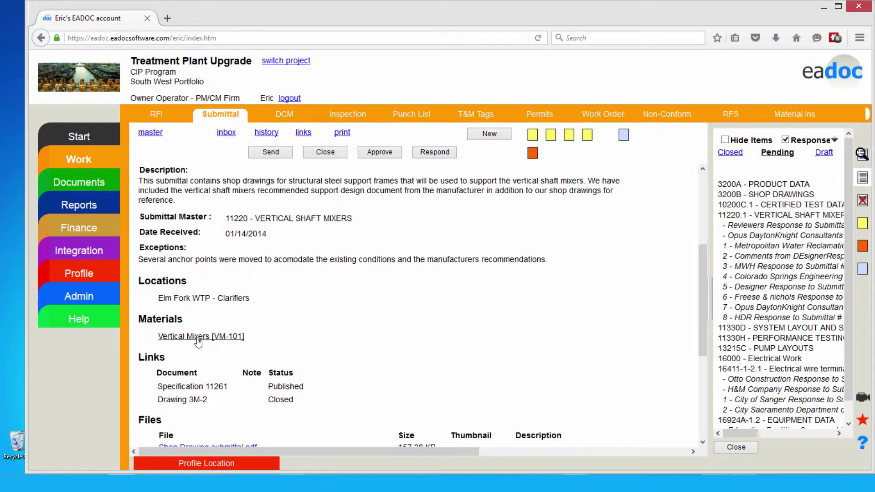
scroll(198, 341, "down", 2)
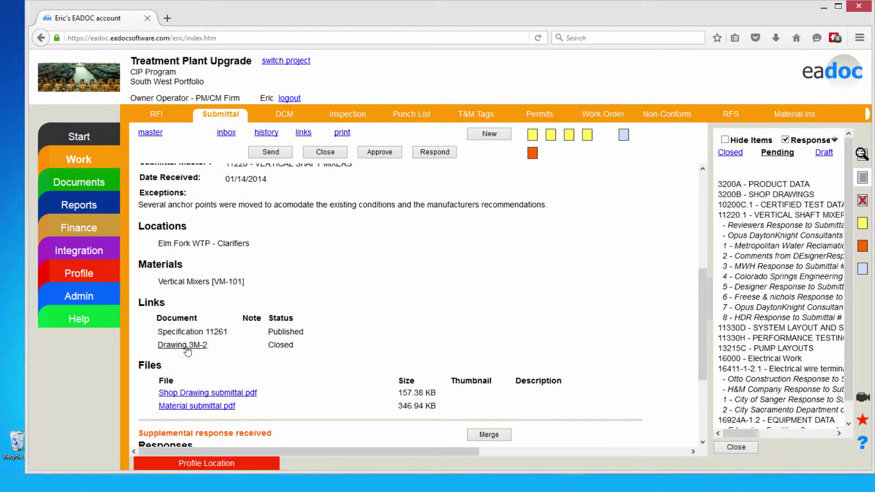
- Open Drawing 3M-2, review its upload and share history, then list its linked submittals
left_click(185, 345)
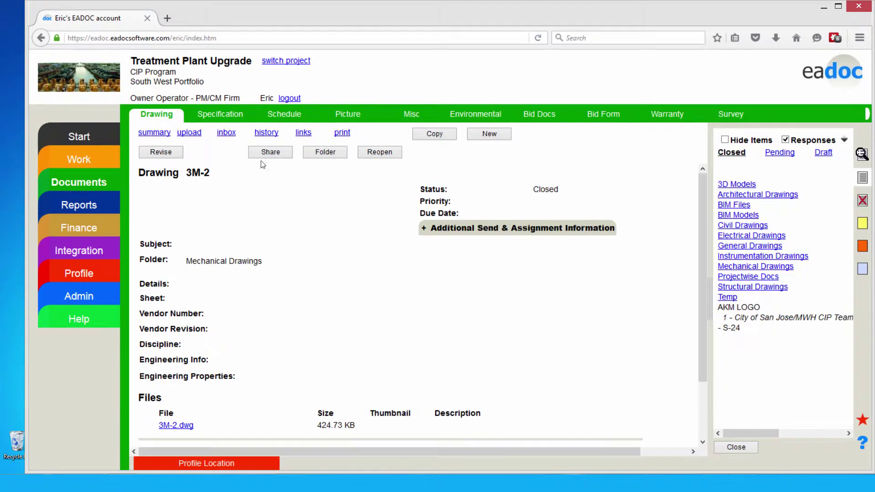
left_click(266, 132)
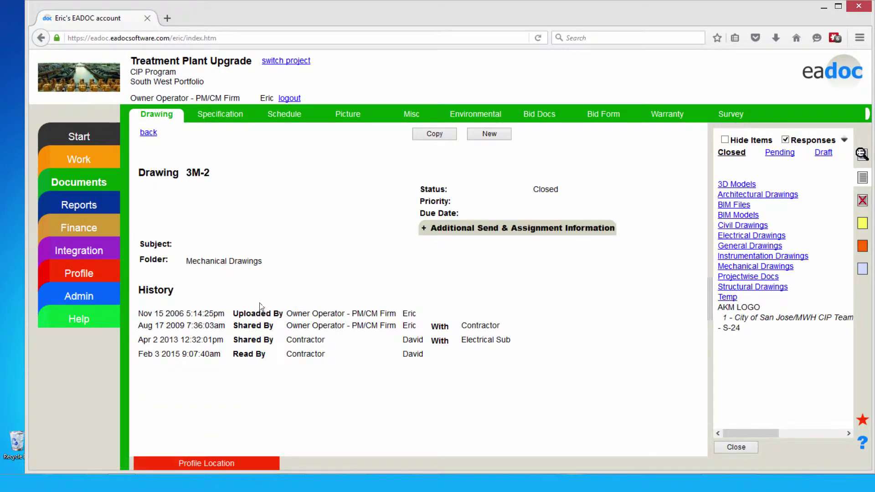
left_click(147, 133)
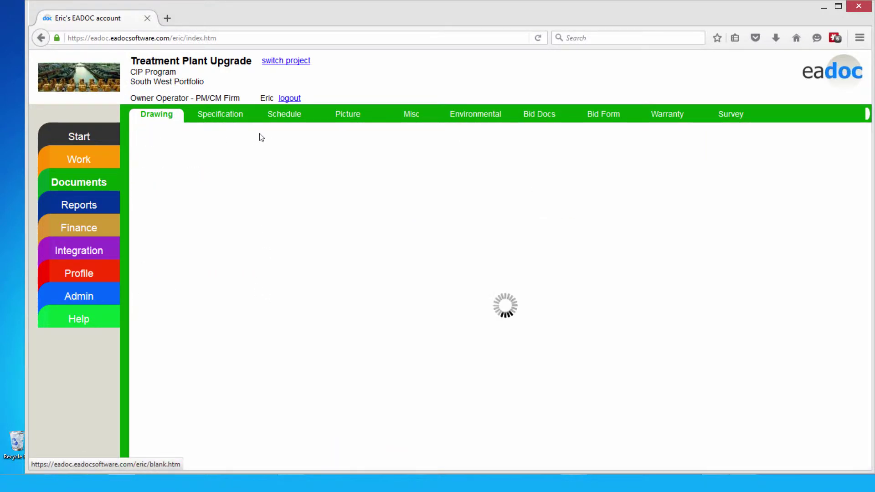
left_click(303, 132)
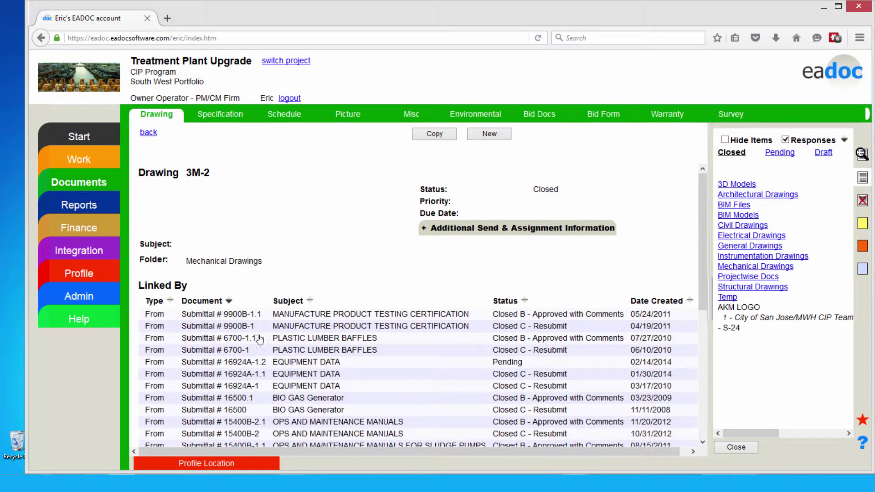
- Open the manufacture product testing certification submittal 9900B-1 and its Testing Plan.pdf attachment
scroll(255, 363, "down", 3)
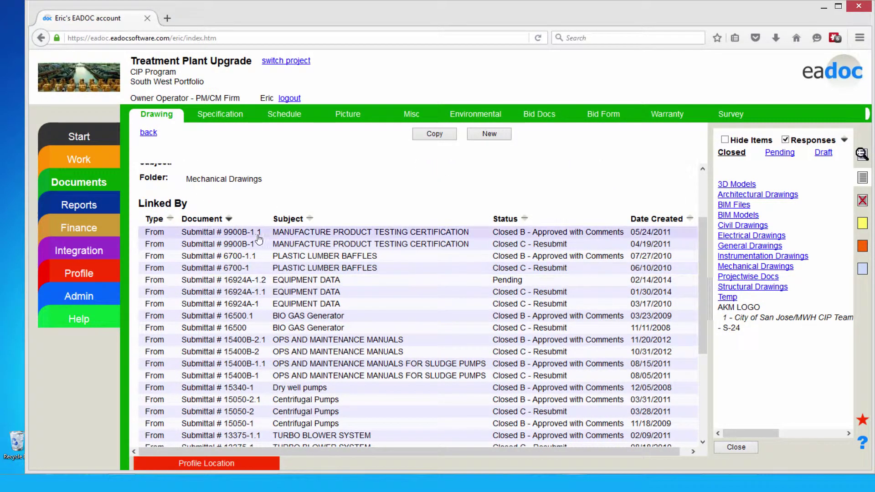
left_click(219, 231)
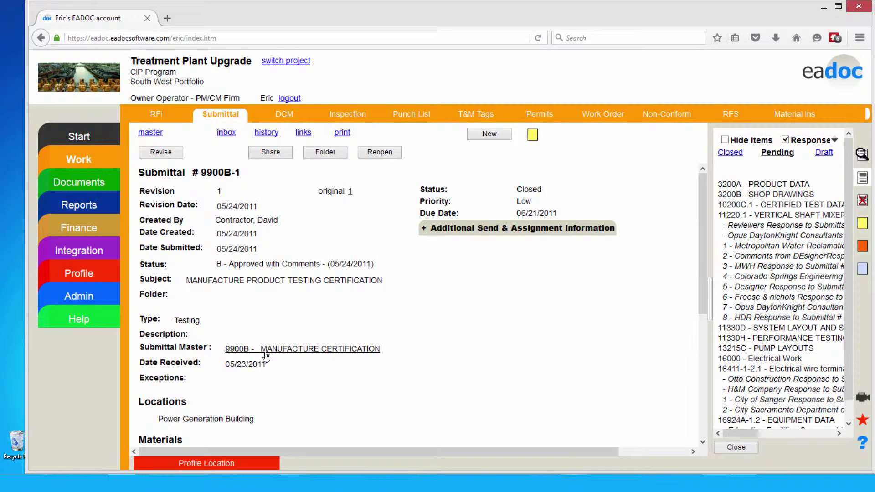
scroll(265, 352, "down", 7)
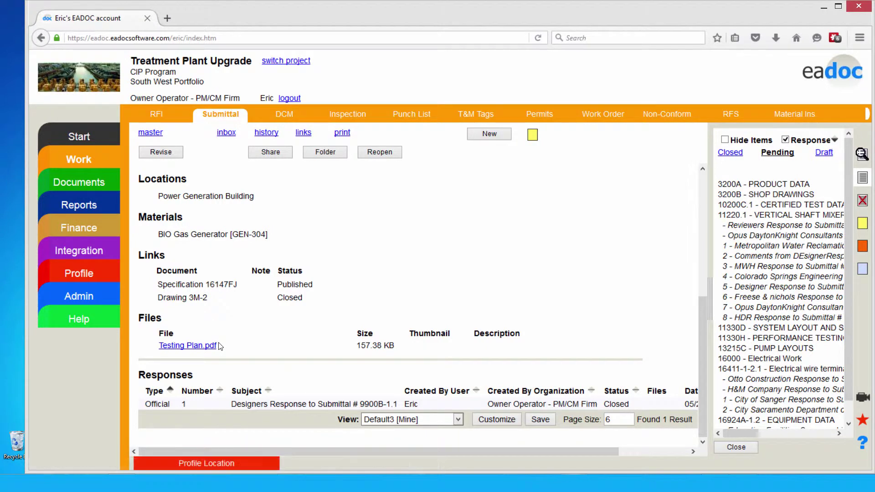
left_click(217, 346)
- Open 11220.1 - VERTICAL SHAFT MIXERS and scroll to its Links, Files and Responses
left_click(800, 218)
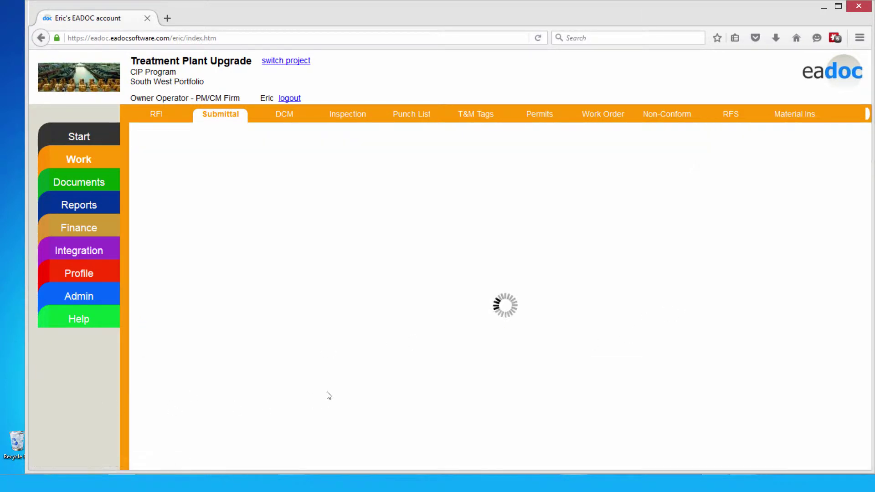
scroll(328, 395, "down", 7)
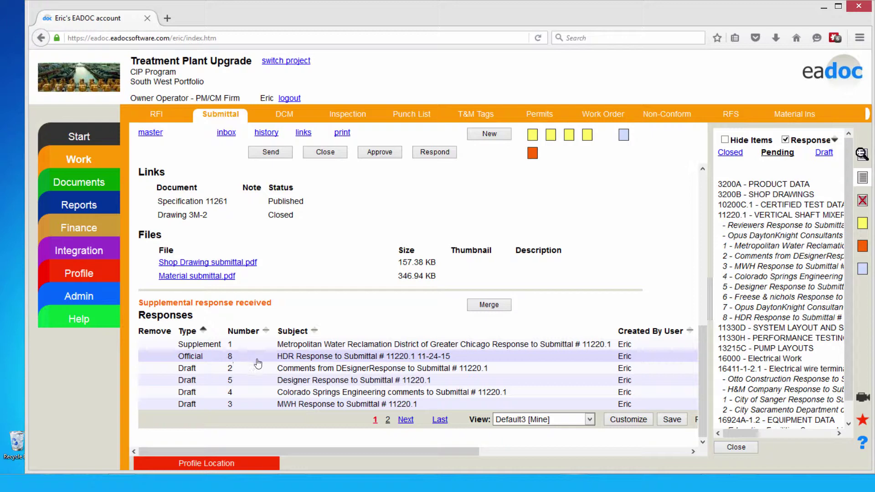
- Open Submittal 11220's history log, highlight the Read By entry, and scroll through forwards and approvals
left_click(275, 136)
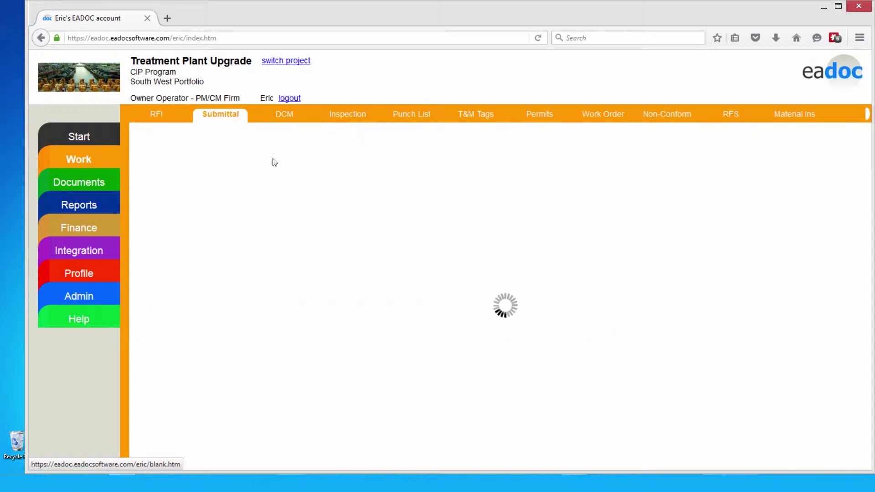
scroll(276, 365, "down", 4)
scroll(180, 233, "down", 2)
scroll(179, 233, "up", 2)
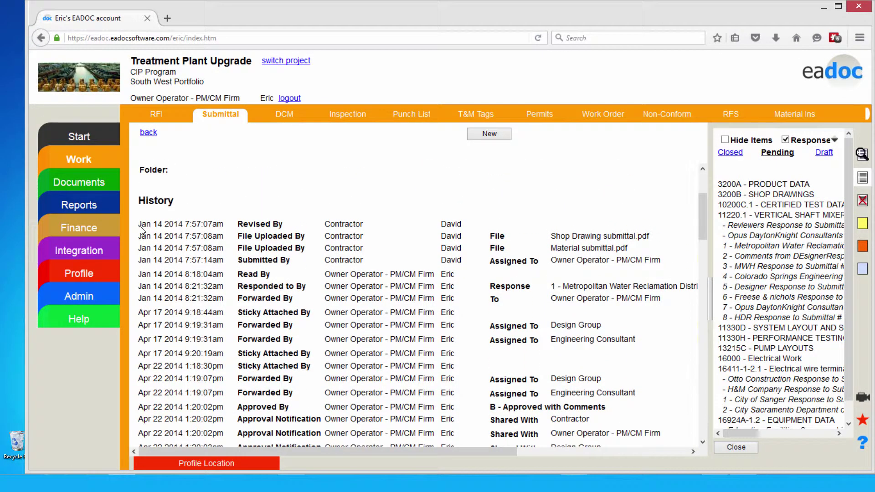
left_click_drag(136, 276, 468, 279)
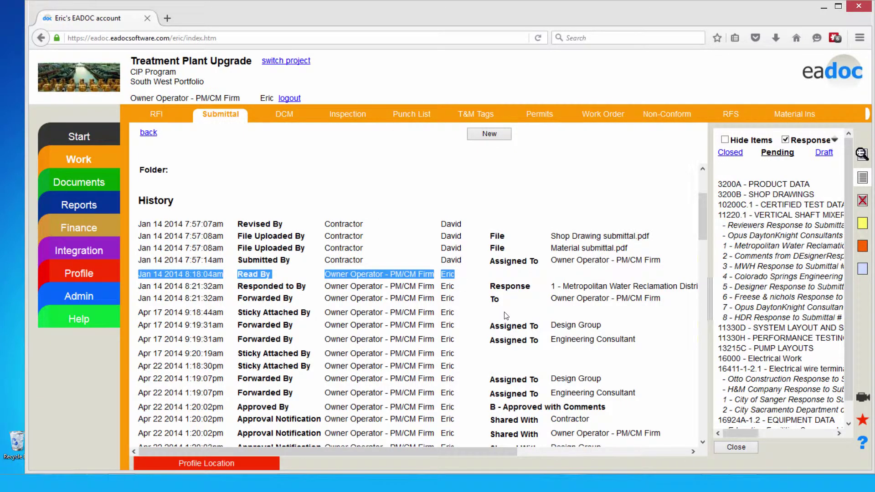
scroll(506, 315, "up", 1)
scroll(505, 315, "down", 5)
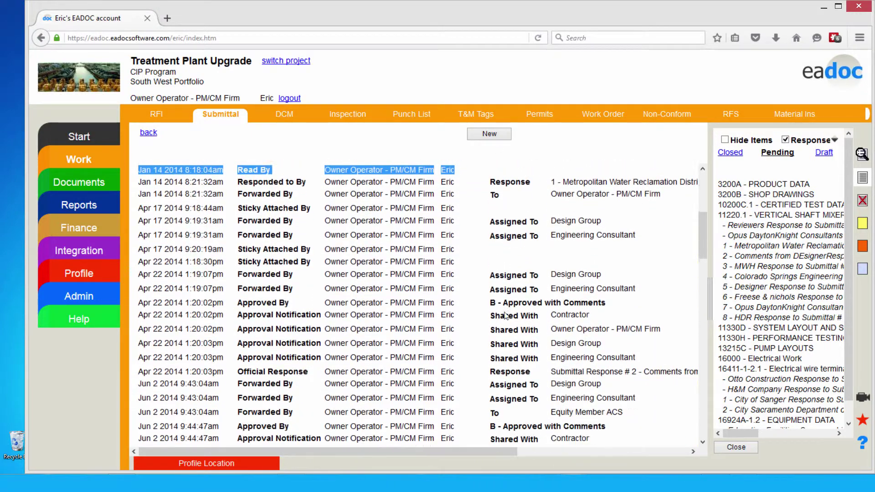
scroll(506, 315, "down", 9)
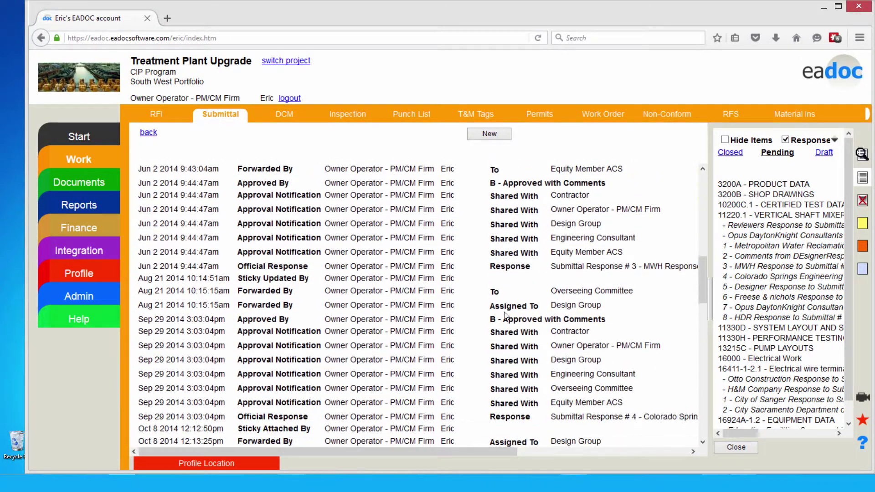
scroll(505, 316, "down", 10)
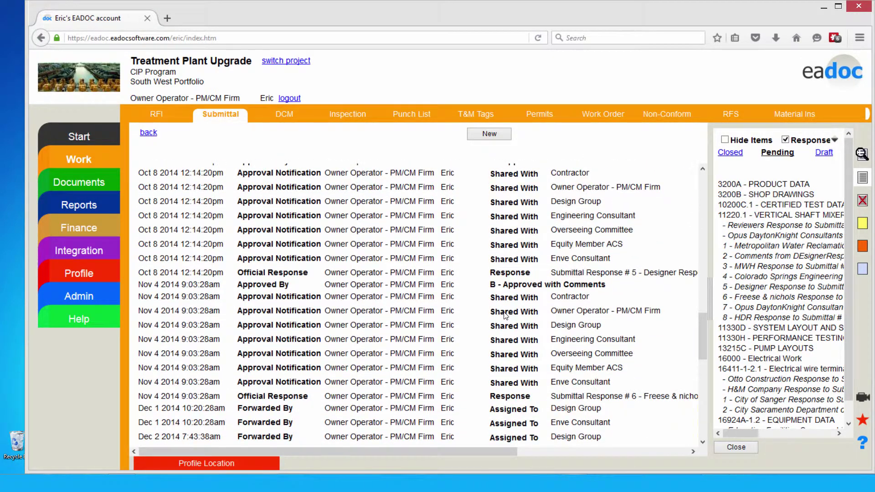
scroll(505, 315, "down", 5)
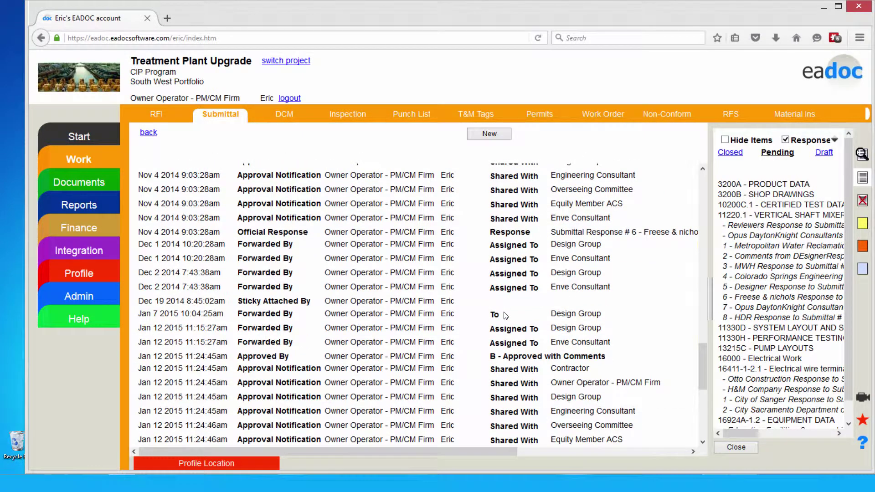
scroll(506, 316, "down", 10)
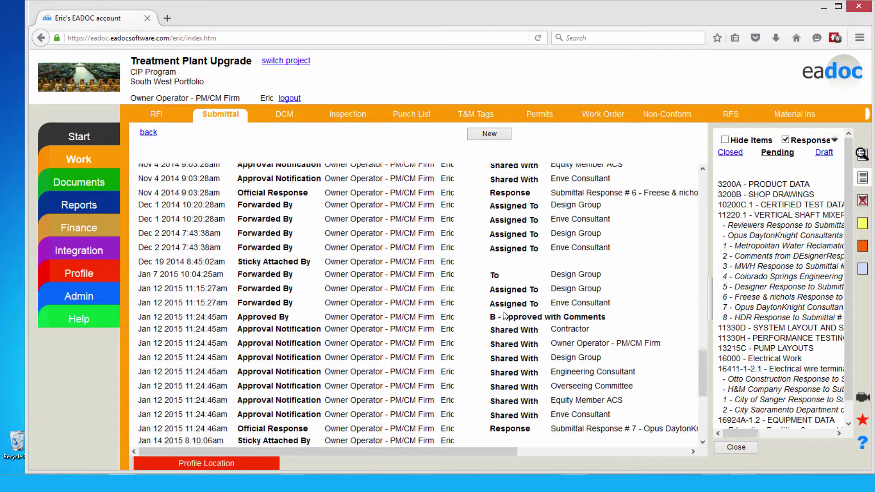
scroll(505, 315, "down", 3)
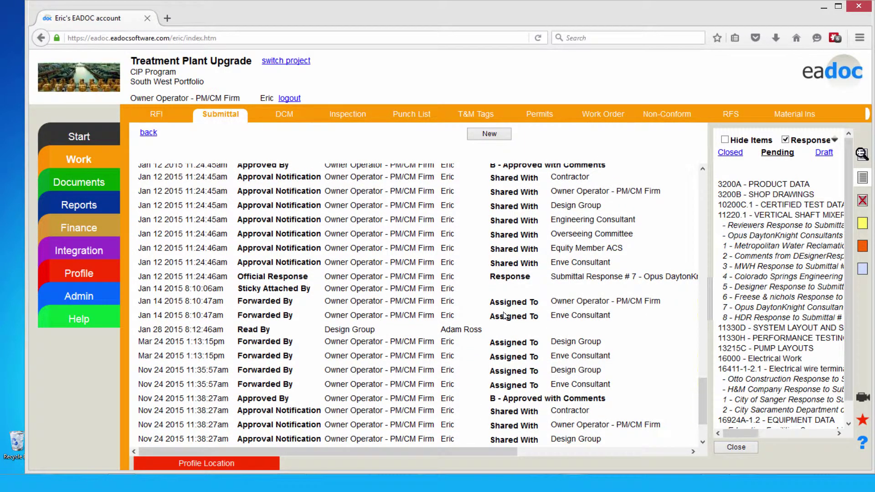
scroll(505, 315, "up", 13)
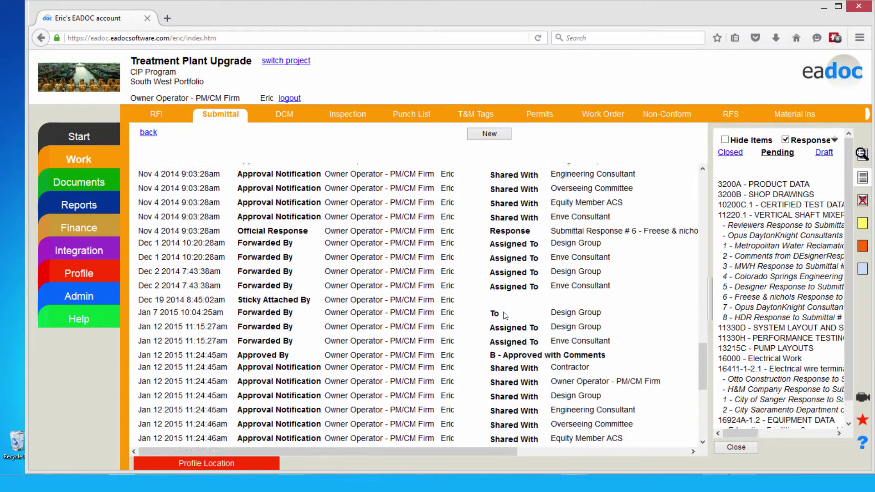
scroll(505, 316, "up", 3)
- Return to Submittal #11220 and open its Grinder pump change risk note (15,000.00, 50% probability)
left_click(378, 331)
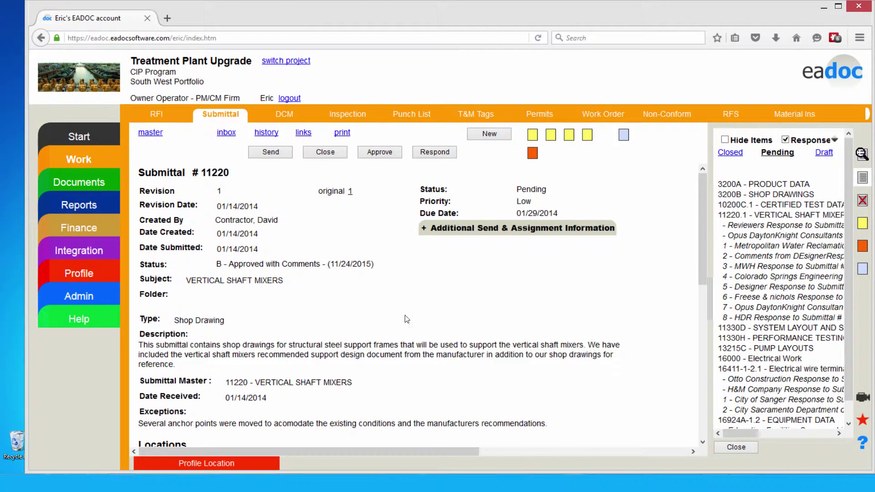
left_click(532, 159)
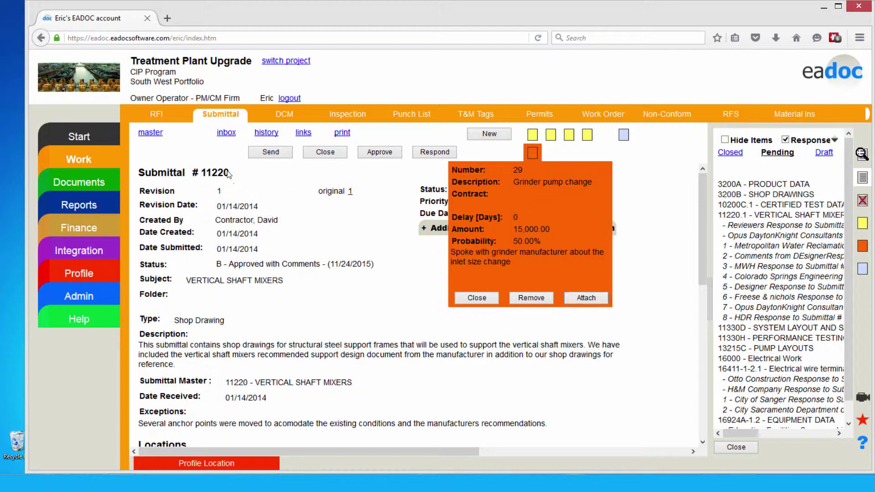
left_click_drag(228, 173, 137, 173)
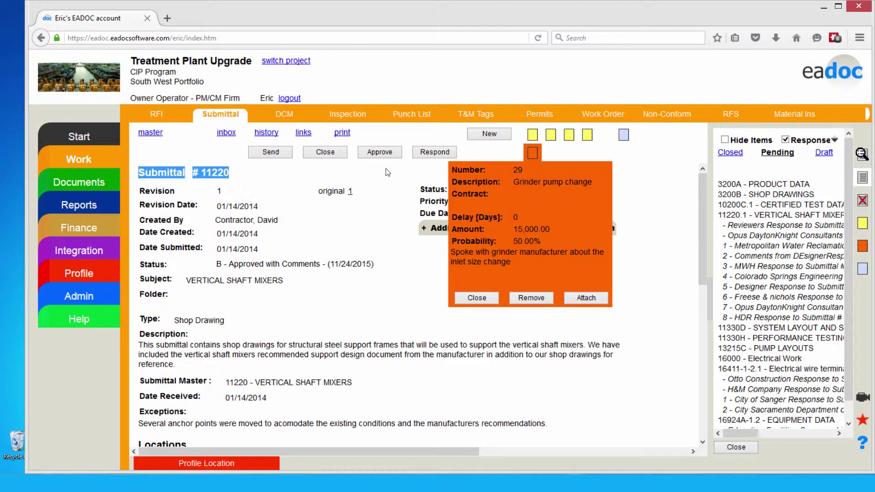
- Open Risk #29's full Finance record and highlight its notes
left_click(520, 171)
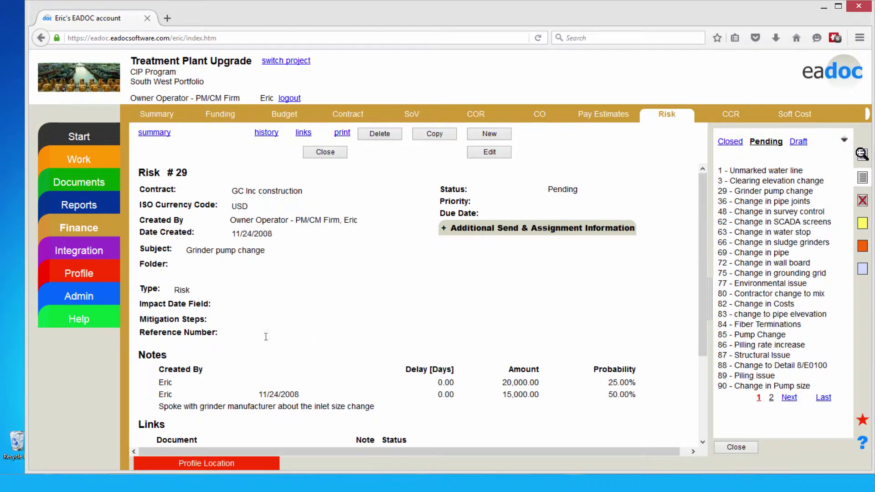
scroll(145, 373, "down", 1)
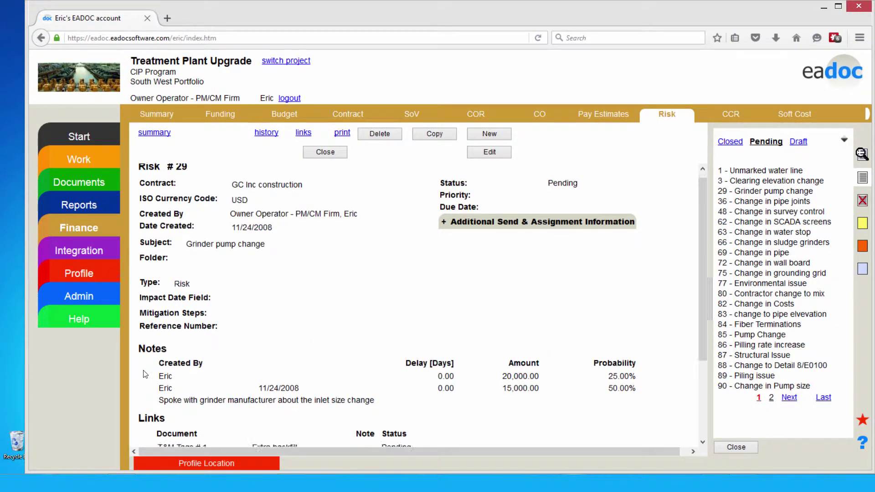
scroll(145, 373, "down", 3)
left_click_drag(139, 268, 424, 344)
- Highlight Risk #29's linked documents: T&M Tags #1, Memo #10, RFI #12, submittals, Drawing 1C-1
scroll(339, 276, "down", 1)
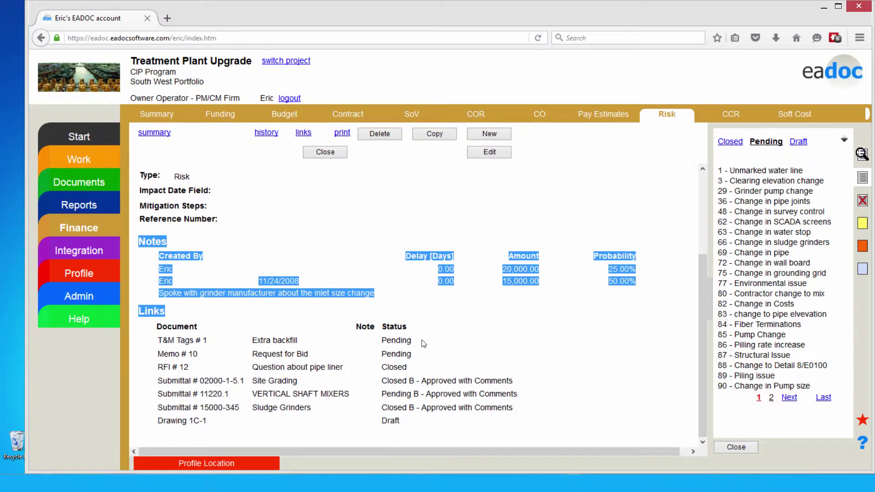
left_click(158, 331)
mouse_move(162, 343)
left_mouse_down()
mouse_move(165, 353)
mouse_move(214, 367)
mouse_move(233, 423)
left_mouse_up()
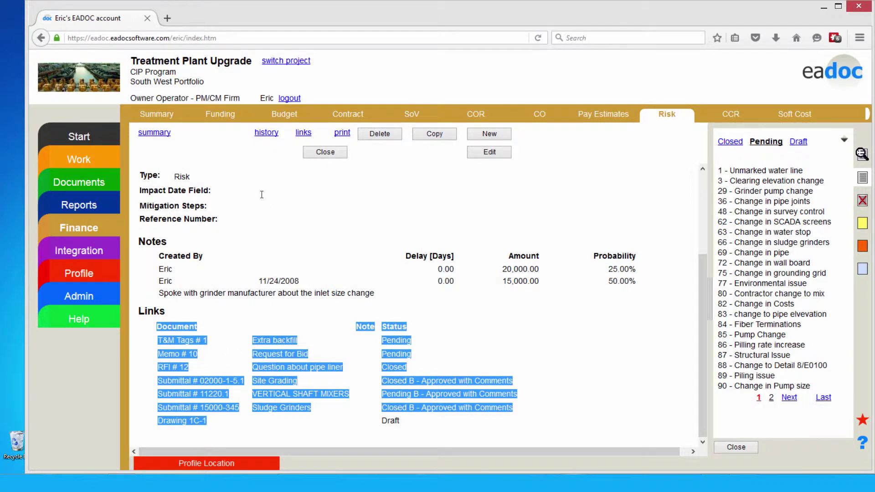
scroll(262, 195, "up", 3)
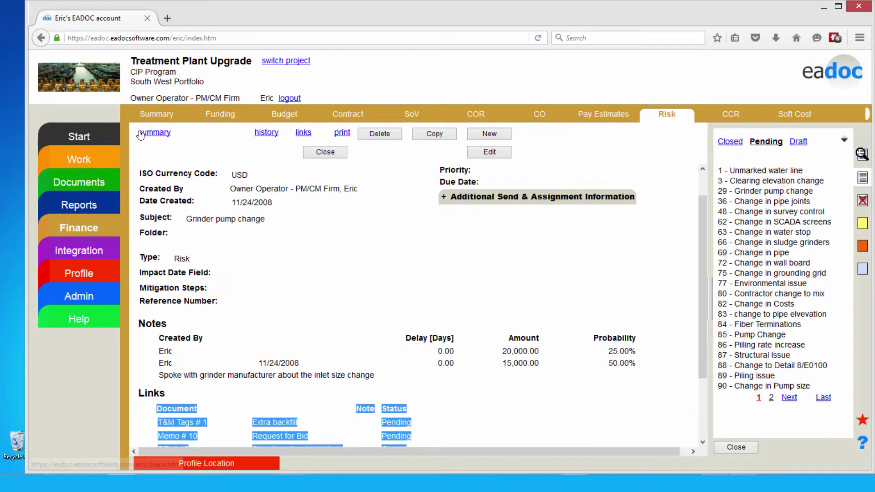
- Filter the risk summary list to the Treatment Plant Upgrade project
left_click(121, 111)
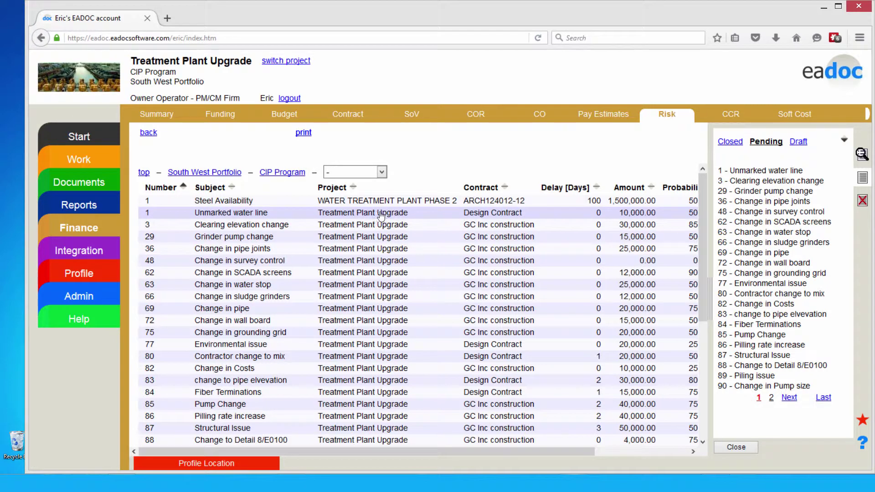
left_click(381, 171)
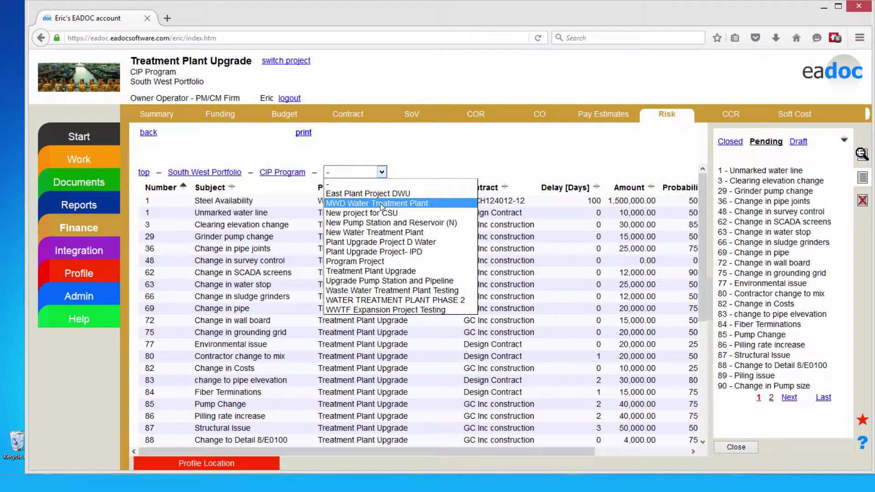
left_click(381, 272)
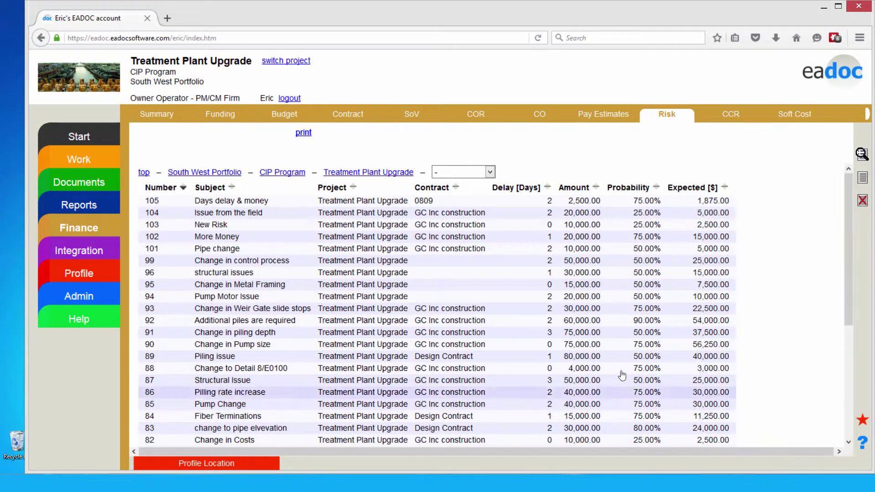
- Highlight the 910,500.00 total amount and 556,425.00 expected total, then check the saved views list
scroll(621, 377, "down", 5)
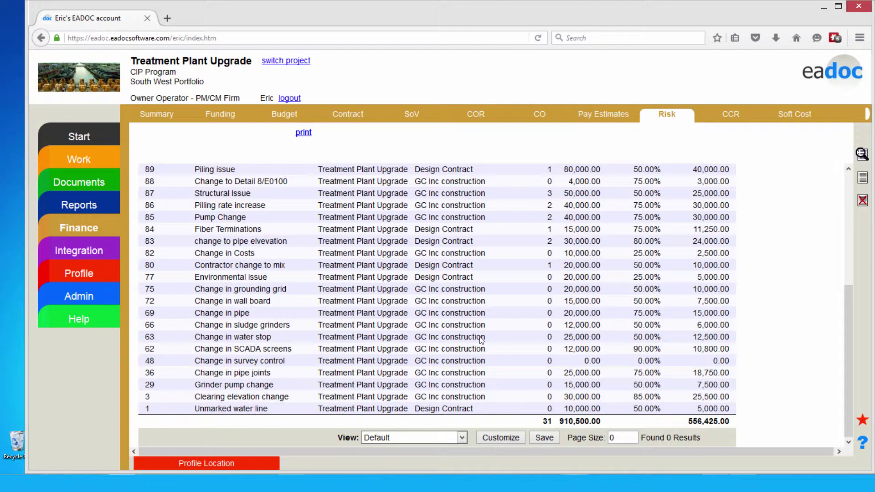
left_click_drag(600, 423, 558, 423)
left_click_drag(729, 423, 686, 422)
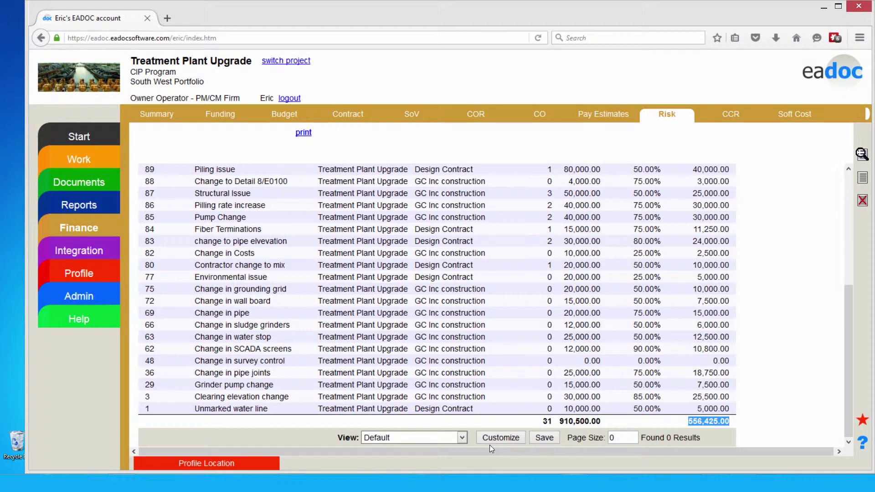
scroll(490, 448, "up", 3)
scroll(490, 445, "down", 3)
left_click(461, 438)
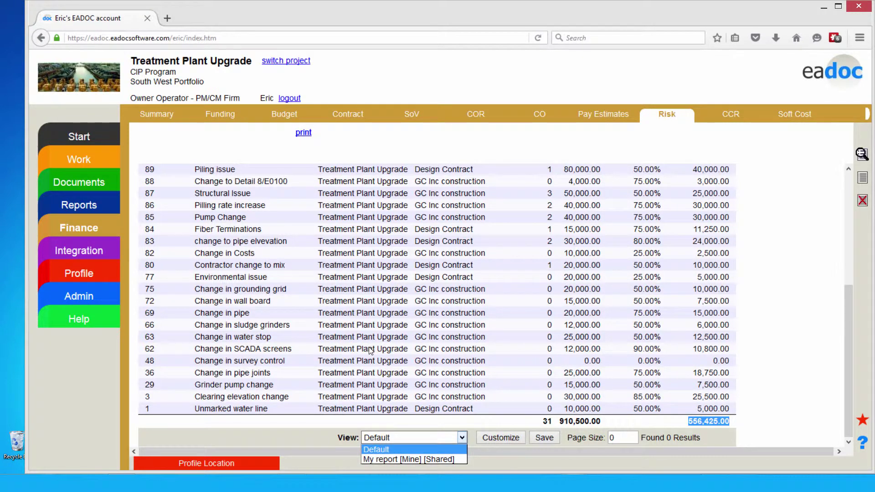
left_click(476, 422)
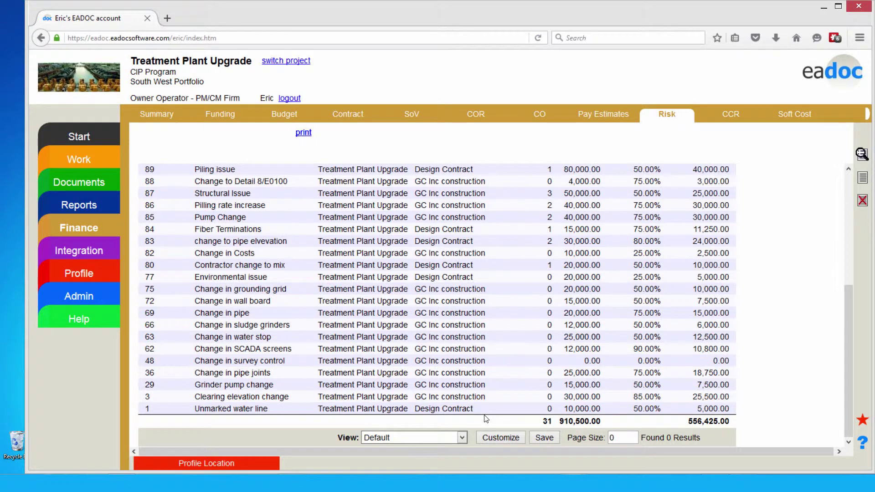
scroll(486, 418, "up", 7)
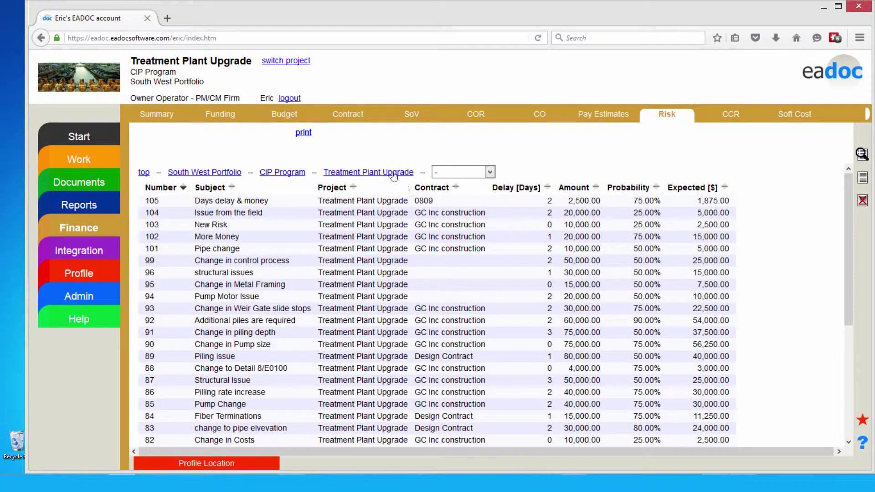
- Widen the risk list from CIP Program to South West Portfolio, then to all risks
left_click(270, 172)
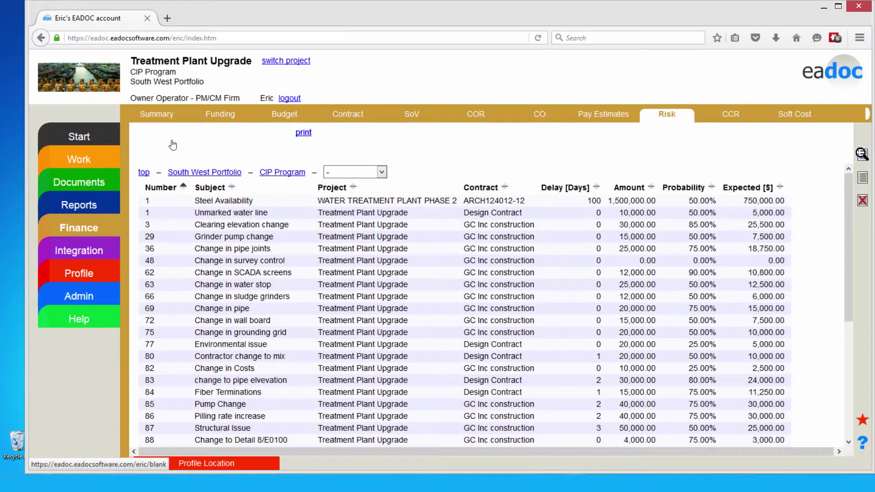
left_click(215, 175)
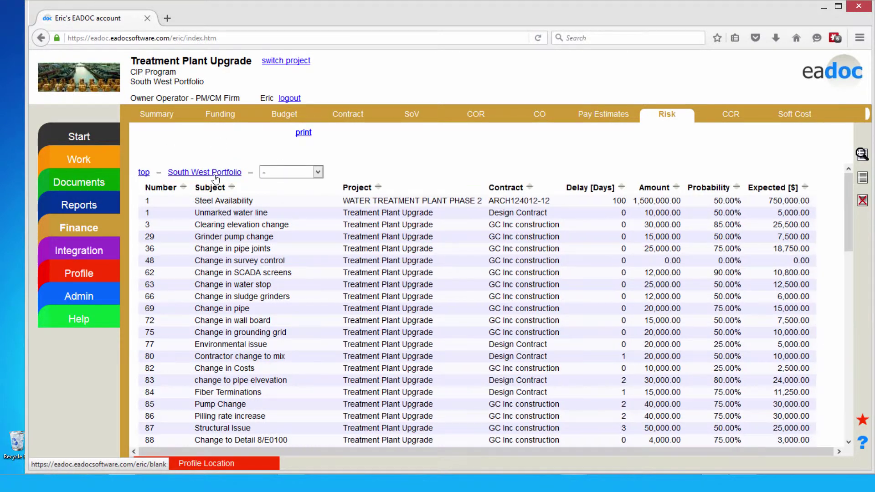
left_click(144, 173)
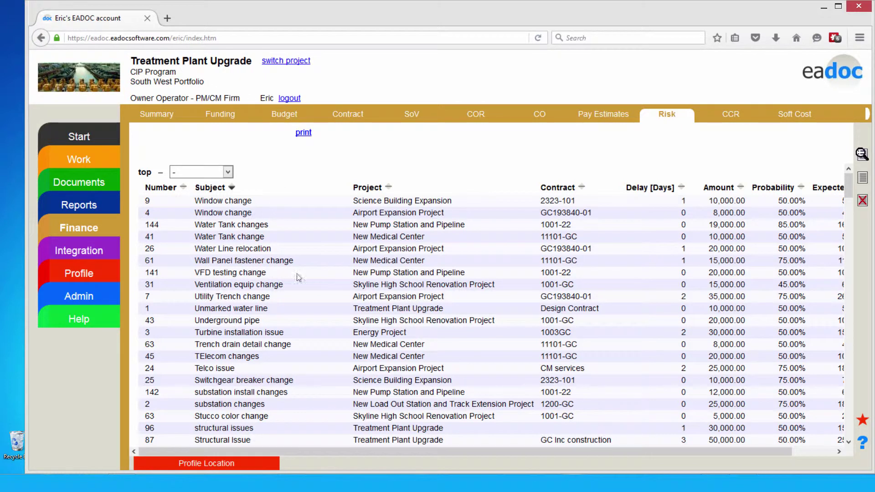
left_click(157, 114)
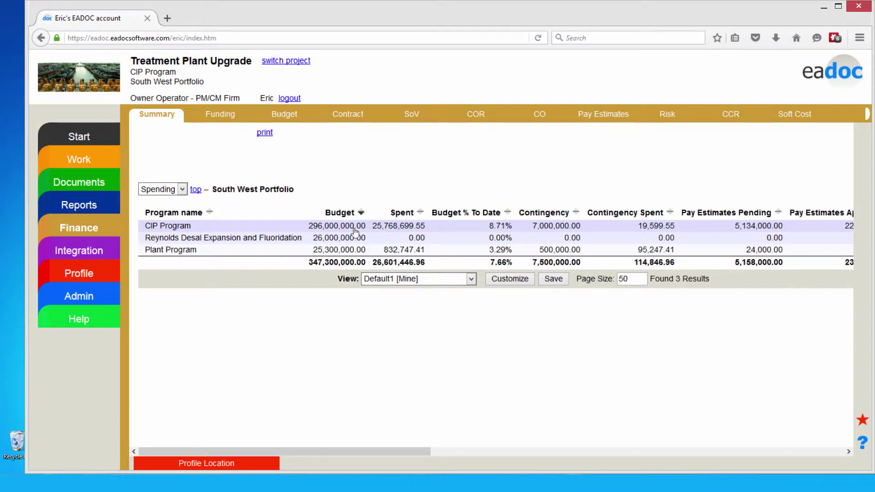
left_click_drag(420, 453, 784, 435)
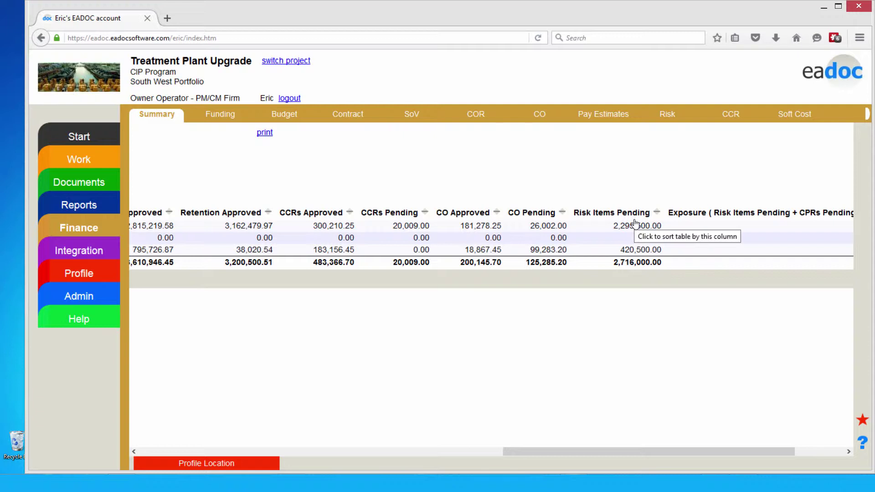
- Open change order request #7, Add 20 ft of pipe, for GC Inc construction
left_click(475, 115)
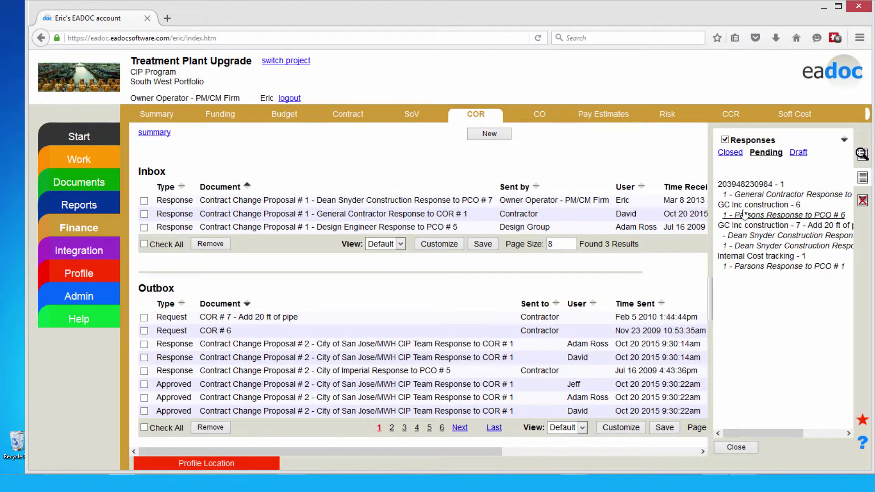
left_click(753, 206)
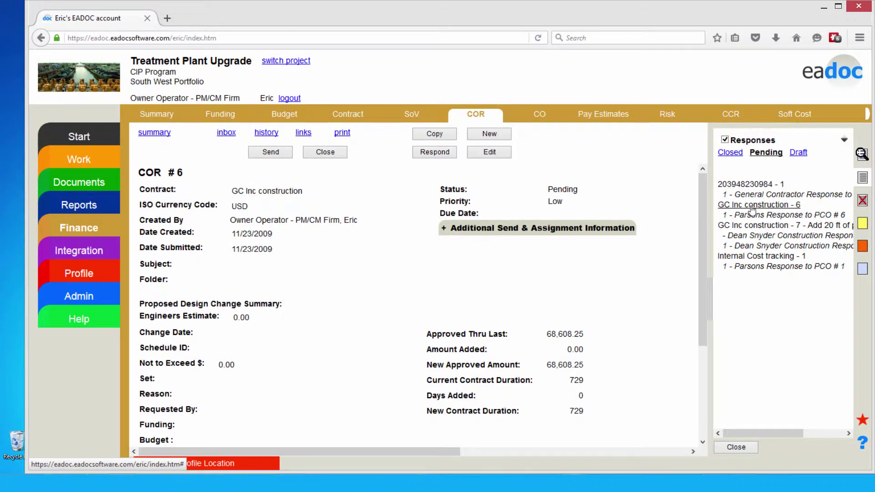
left_click(751, 209)
left_click(751, 226)
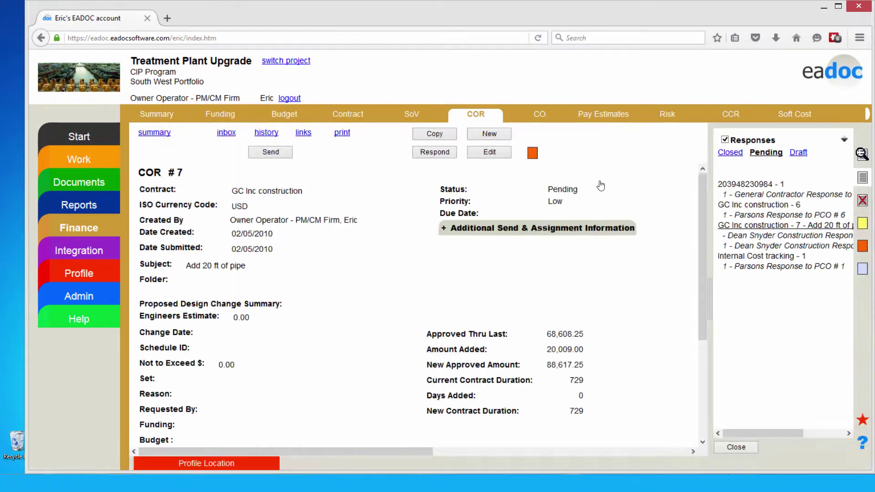
- Review COR #7's linked 25,000.00 risk item and its 20,009.00 added amount, then close it
left_click(532, 153)
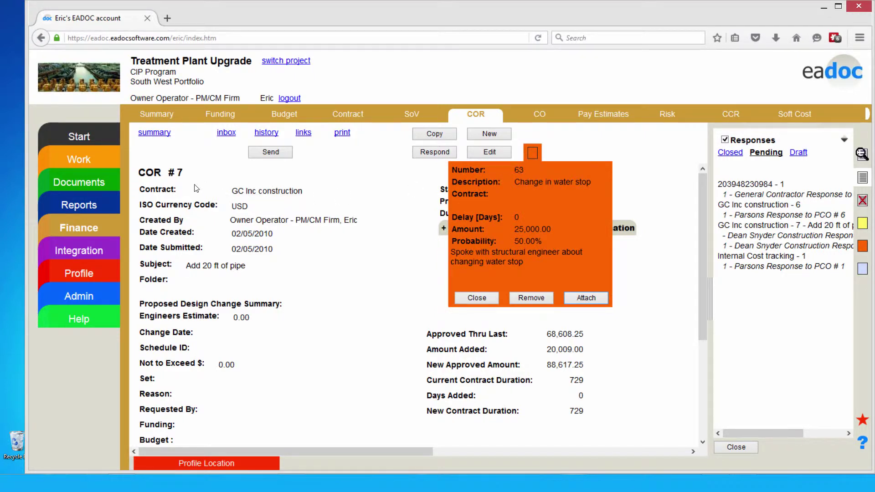
left_click_drag(183, 176, 111, 143)
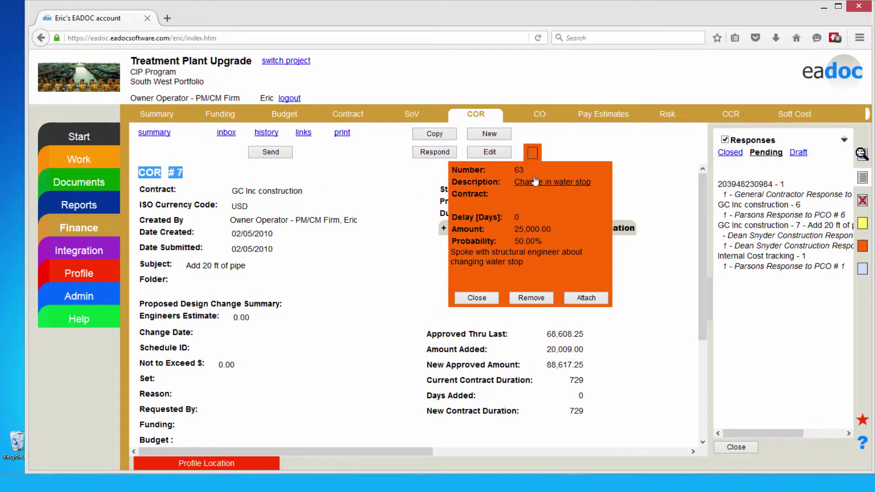
left_click(553, 226)
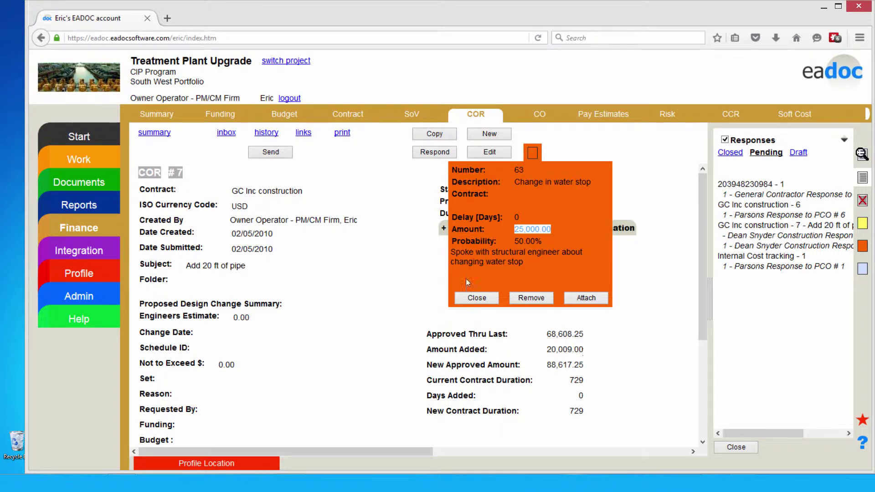
left_click_drag(586, 349, 545, 349)
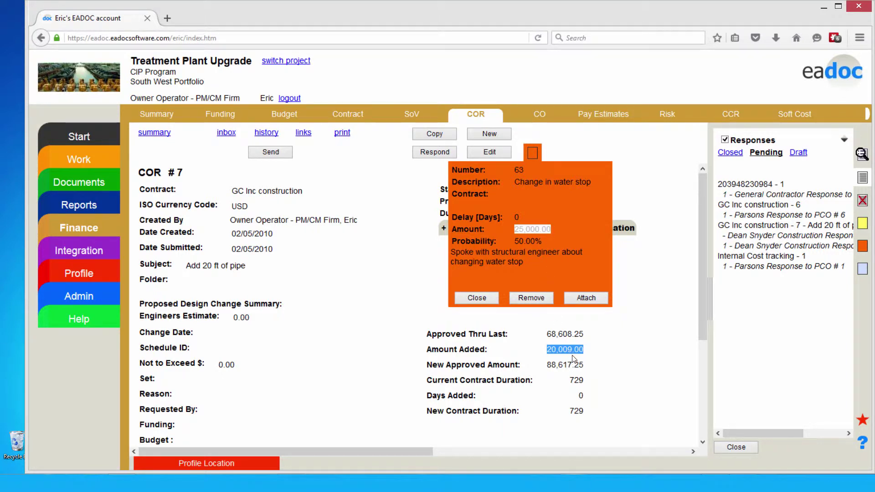
left_click(479, 297)
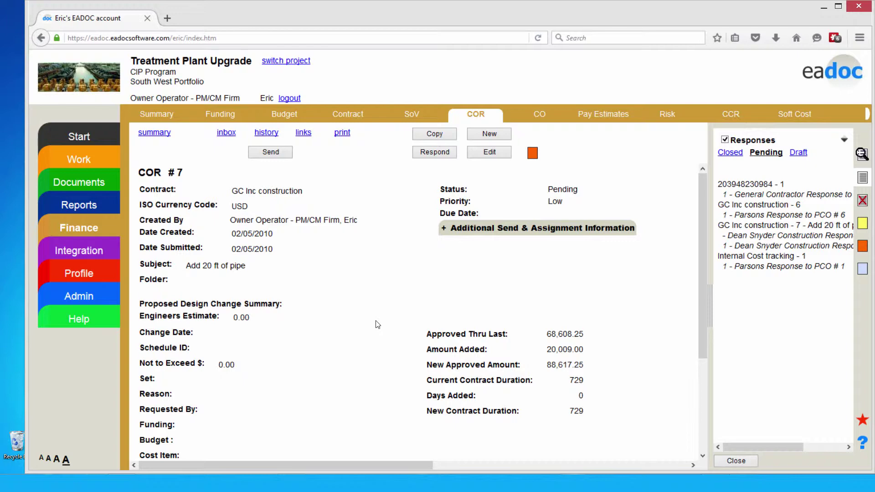
scroll(377, 324, "down", 3)
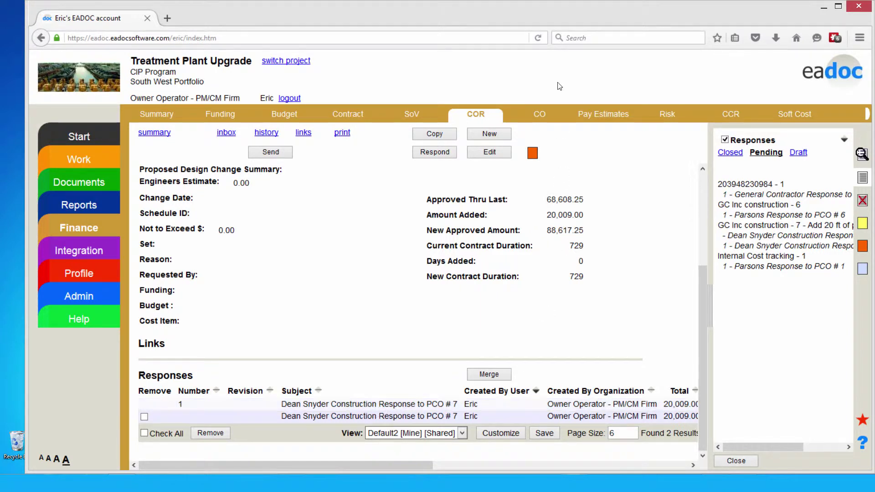
- Open GC Inc construction's approved Change Order #1 and scroll through its 22,778.25 addition and links
left_click(541, 117)
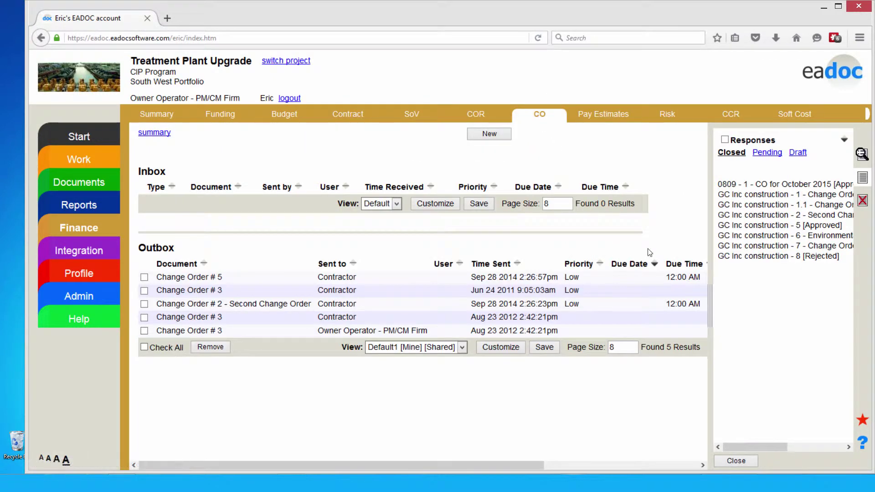
left_click(763, 207)
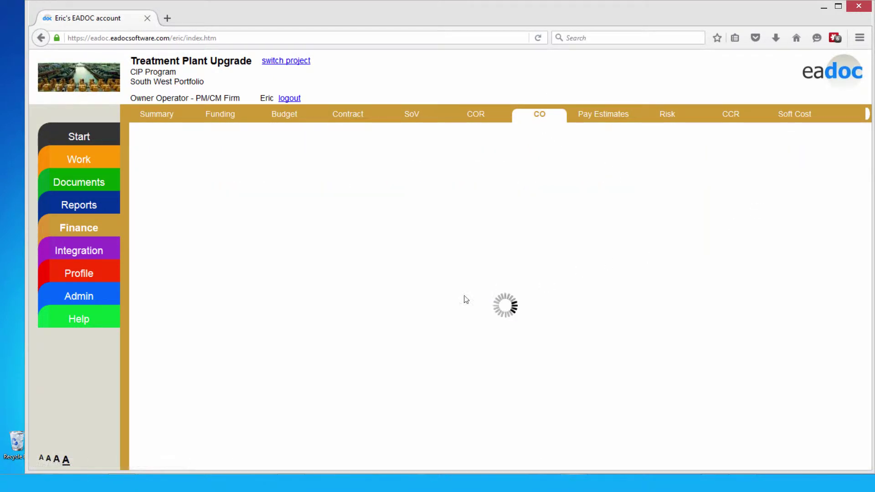
scroll(322, 319, "down", 5)
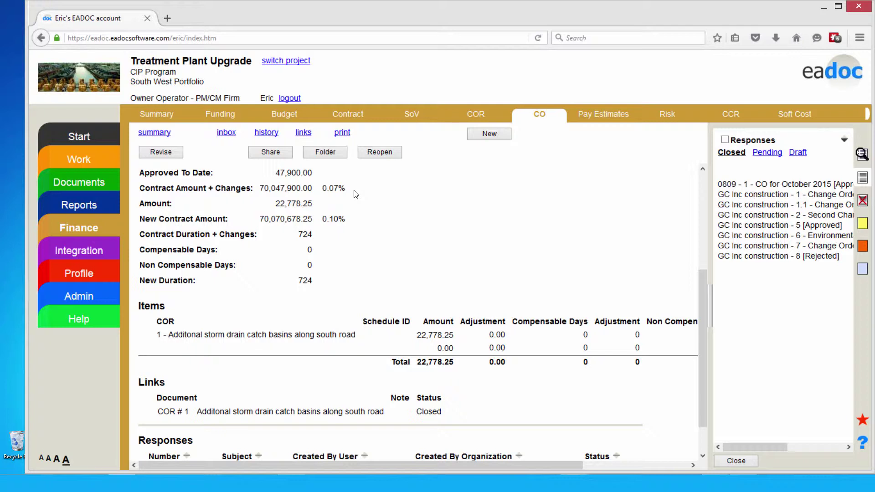
scroll(355, 194, "up", 3)
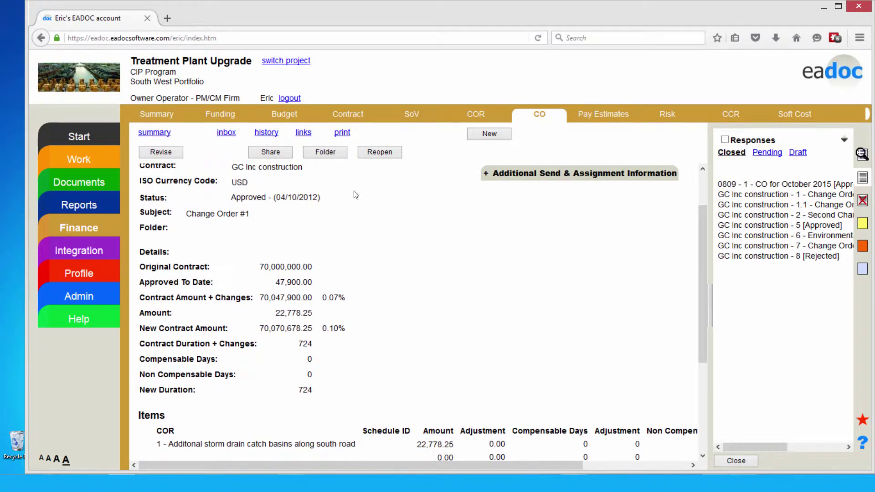
- Return to the South West Portfolio spending summary, scroll it sideways, then open Pay Estimates
left_click(169, 120)
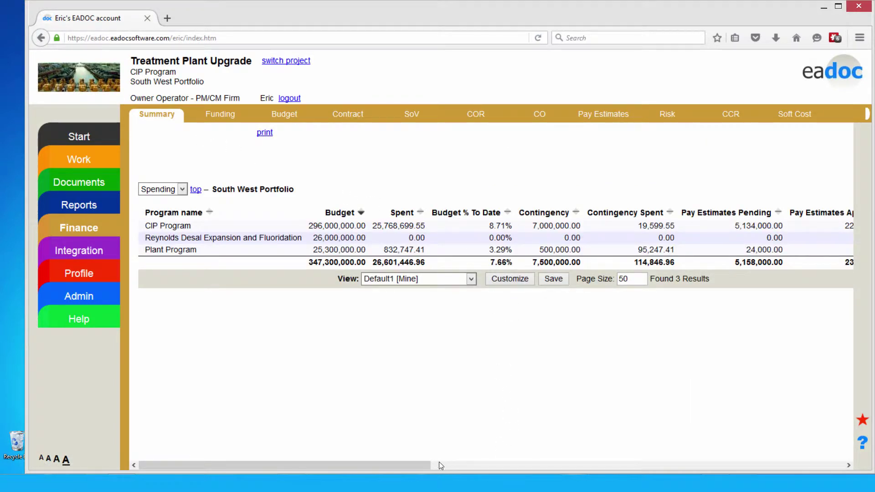
left_click_drag(420, 463, 666, 467)
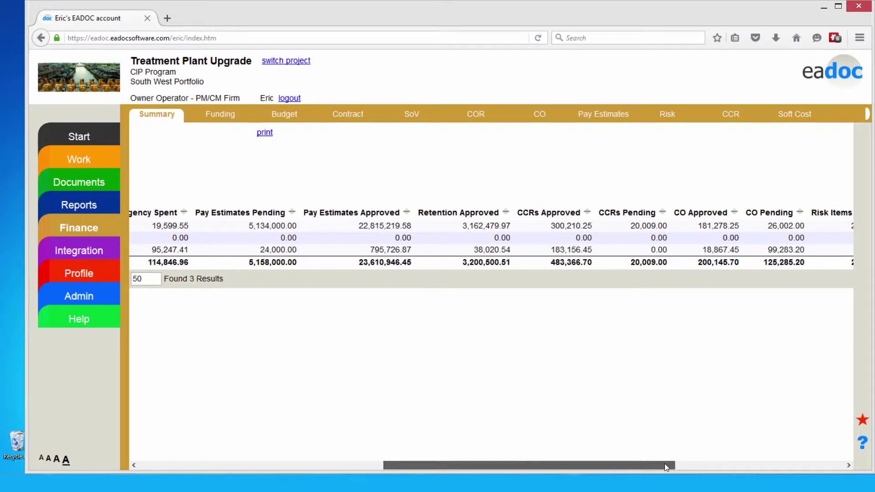
left_click_drag(665, 463, 671, 463)
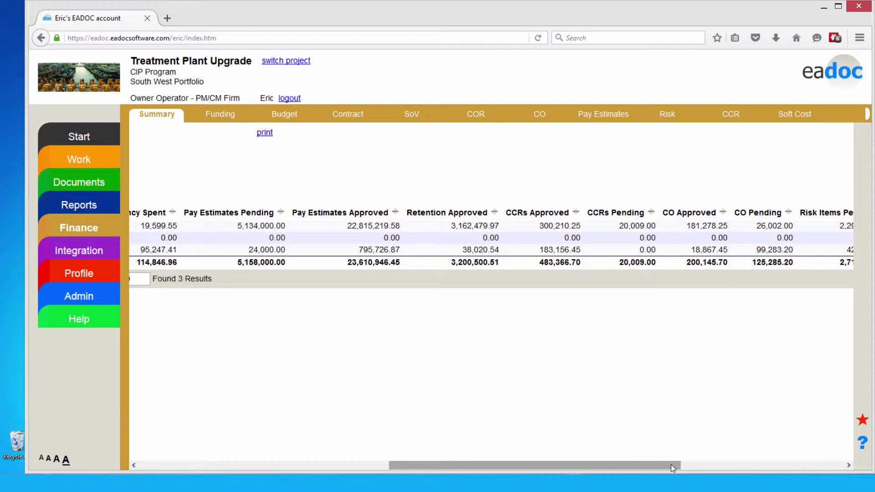
left_click(619, 116)
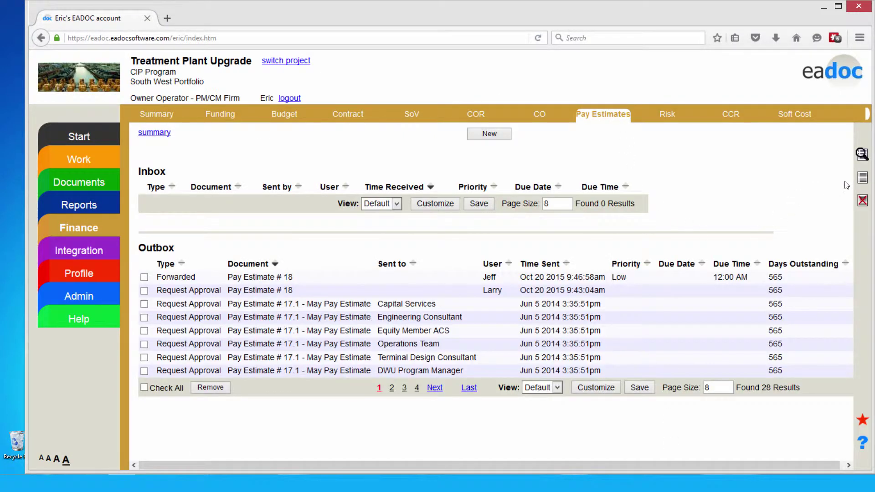
- Review GC Inc construction's Pay Estimate #15 items, then show the project's funding sources
left_click(861, 178)
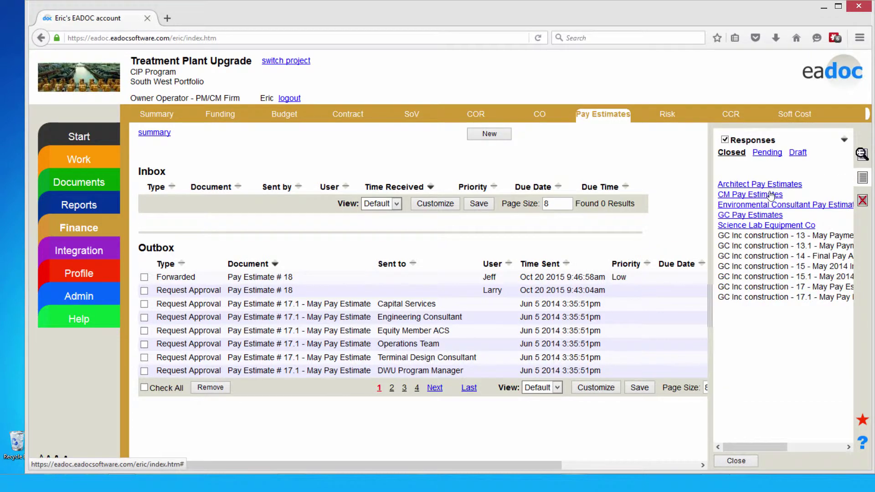
left_click(754, 276)
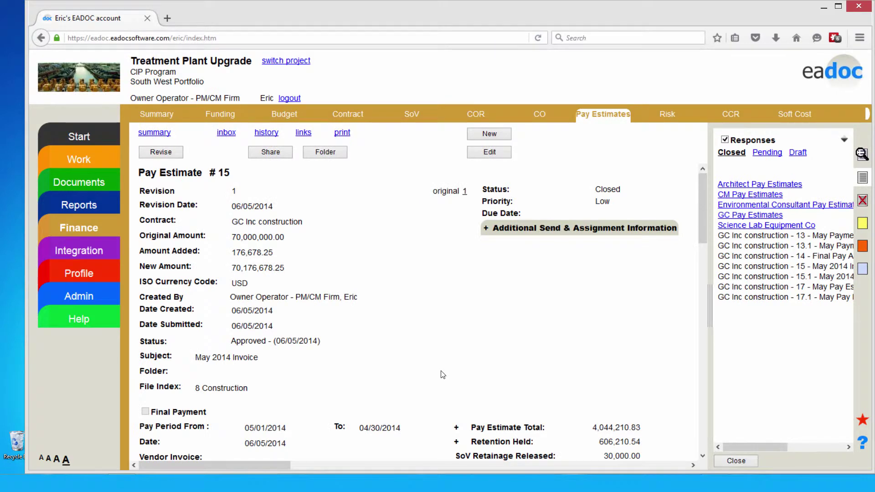
scroll(442, 375, "down", 5)
scroll(438, 373, "down", 3)
scroll(491, 391, "down", 2)
scroll(490, 391, "down", 3)
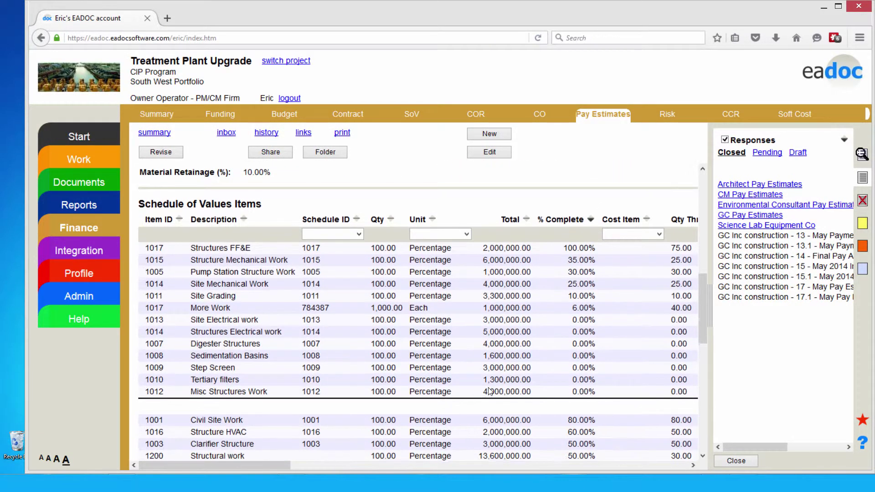
scroll(489, 390, "down", 4)
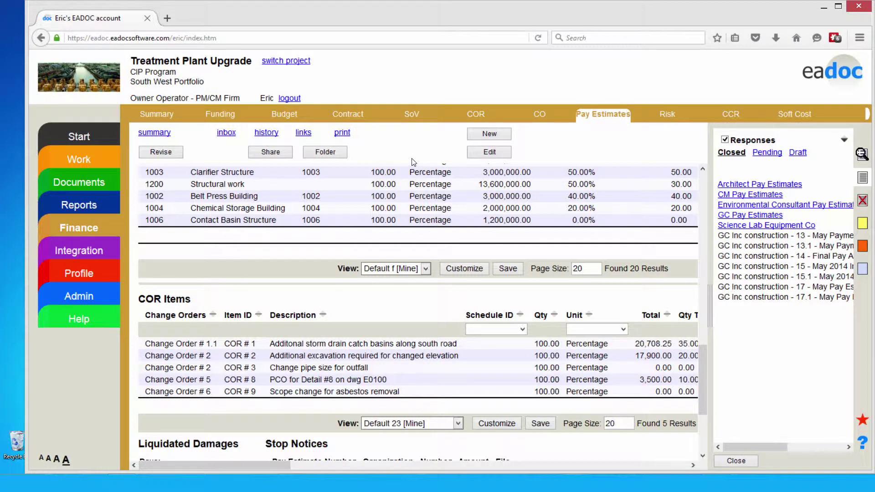
left_click(220, 115)
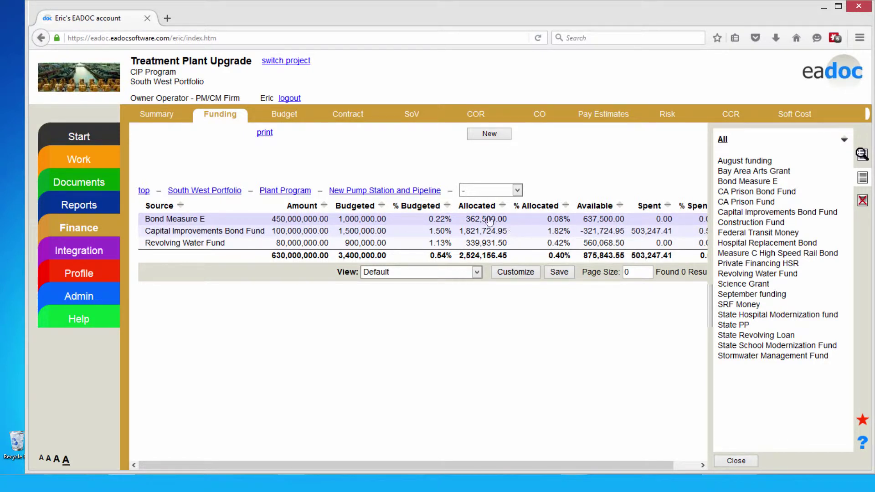
- Show the South West Portfolio budget table in Default view, then go to the Start dashboard
left_click(283, 117)
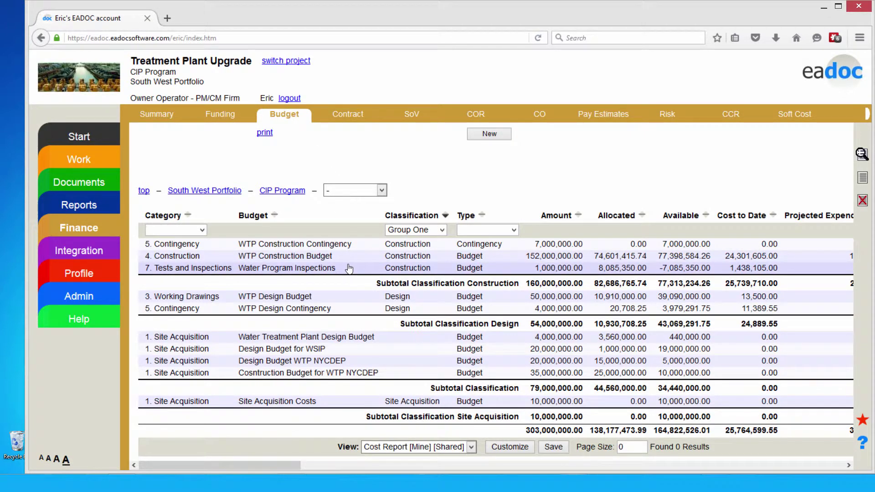
left_click(228, 191)
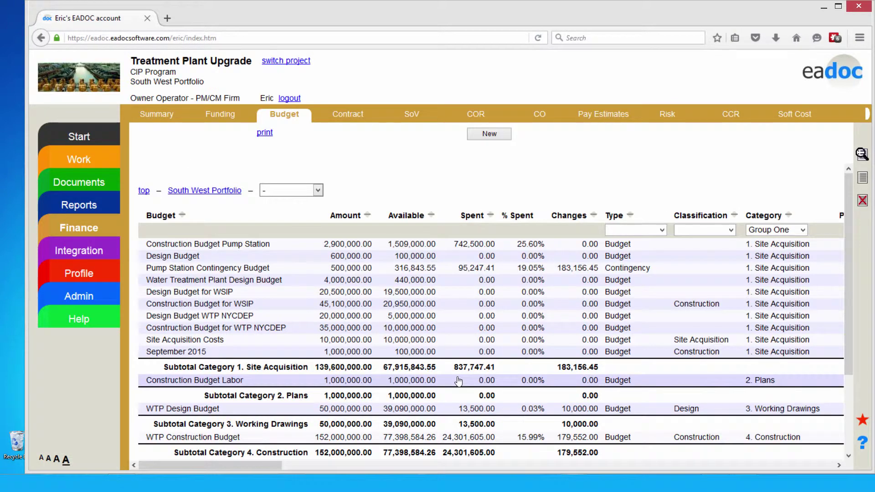
scroll(458, 381, "down", 3)
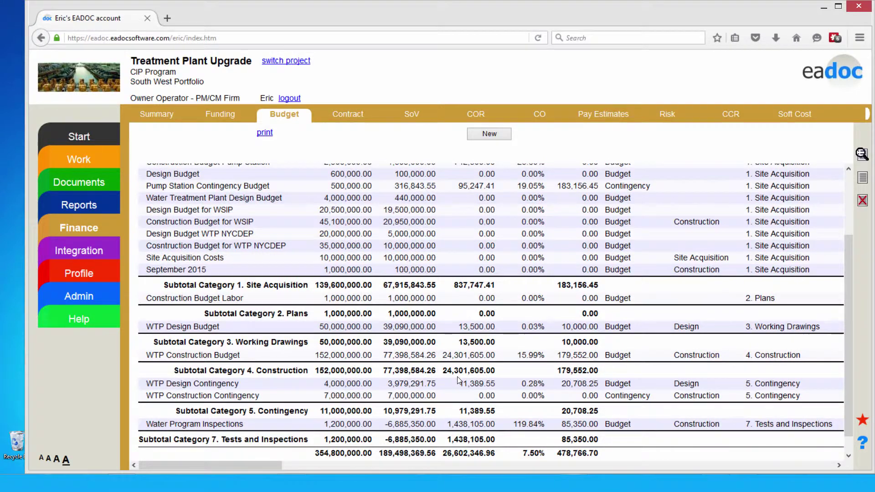
scroll(458, 381, "down", 1)
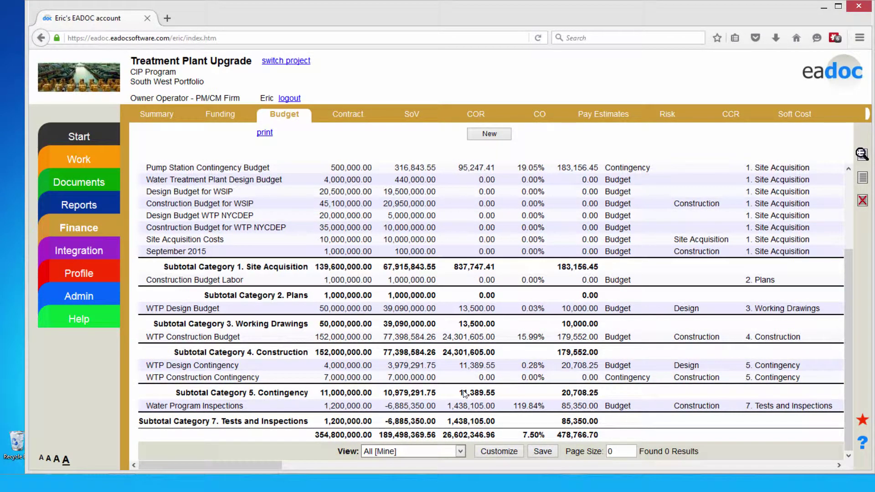
left_click(461, 451)
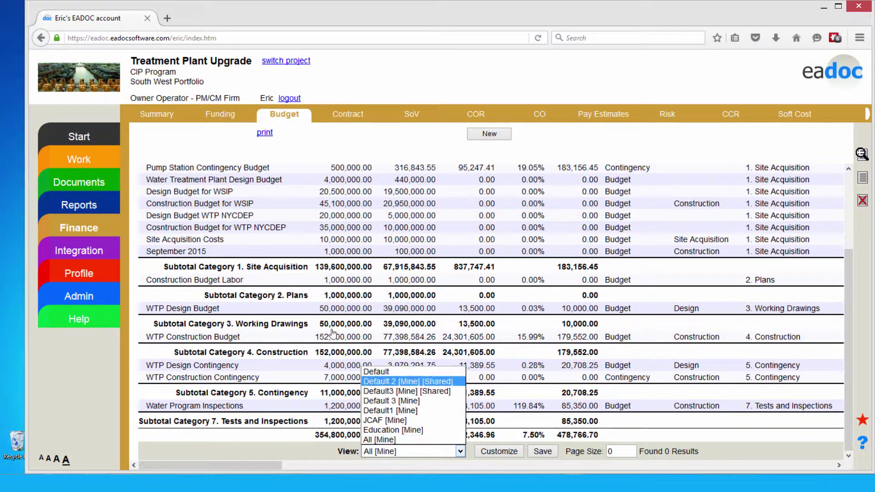
left_click(377, 372)
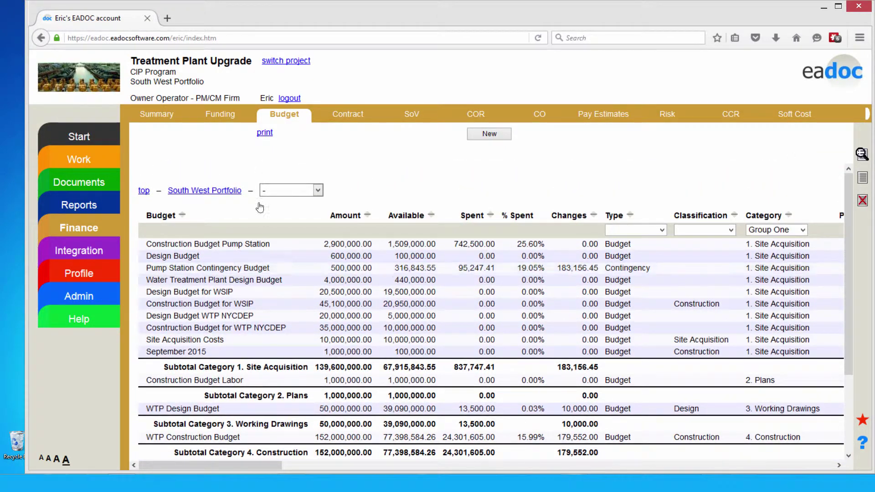
left_click(97, 138)
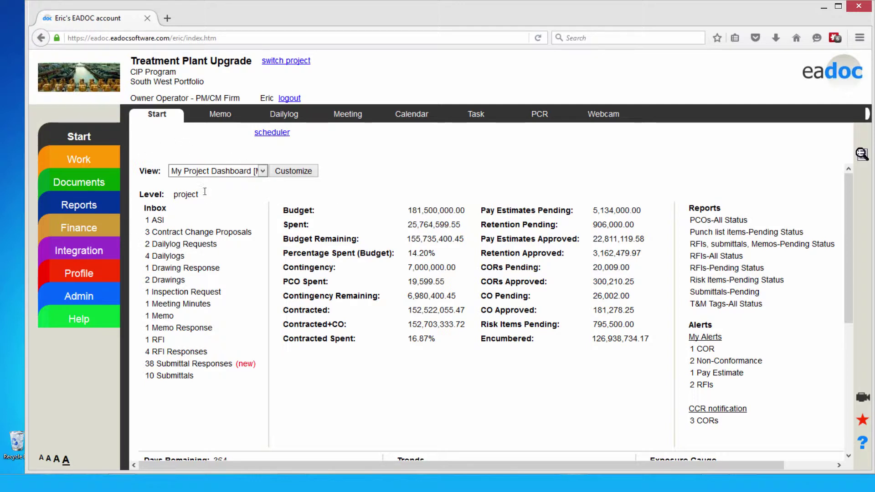
- Browse the Inbox widget options in dashboard customization, then cancel without saving
left_click_drag(204, 197, 174, 201)
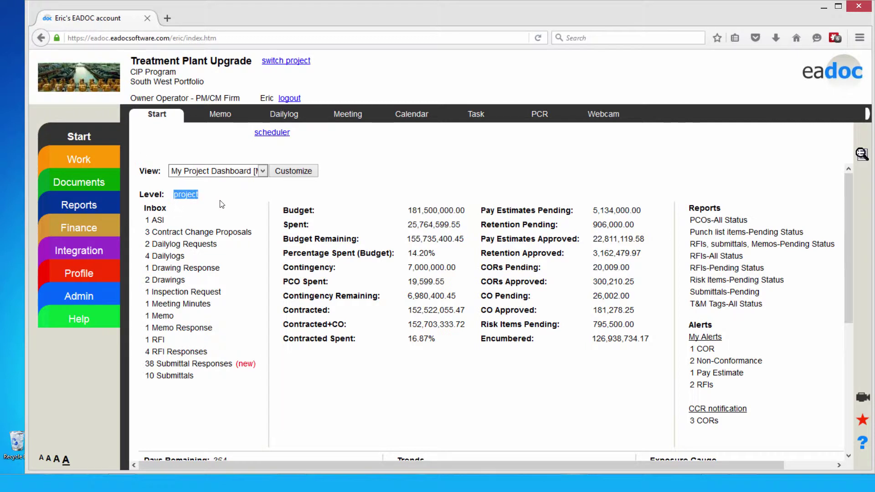
left_click(307, 171)
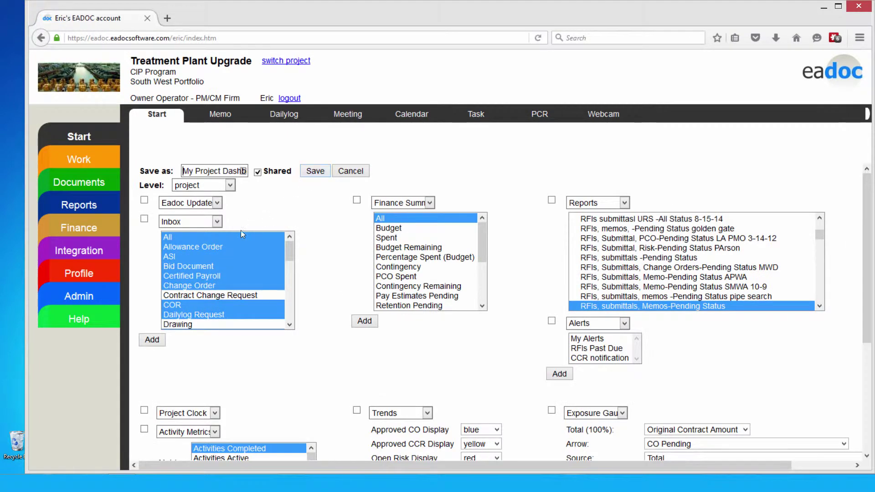
left_click(217, 222)
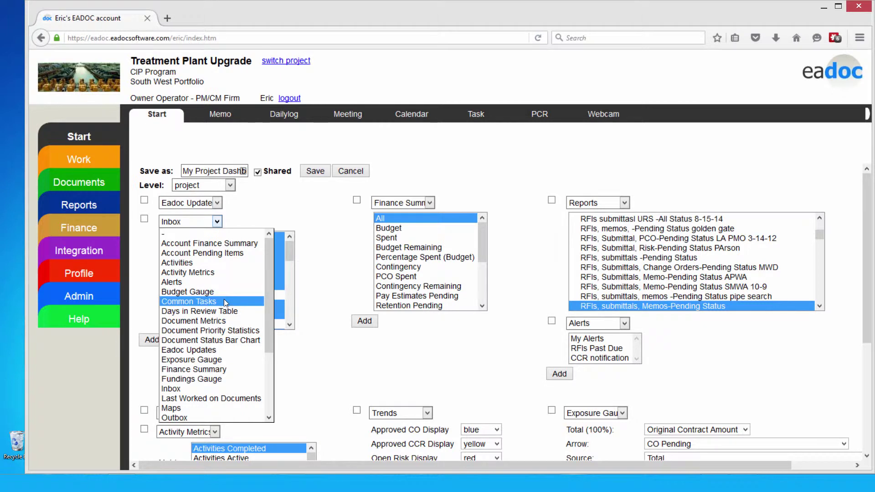
scroll(222, 345, "down", 3)
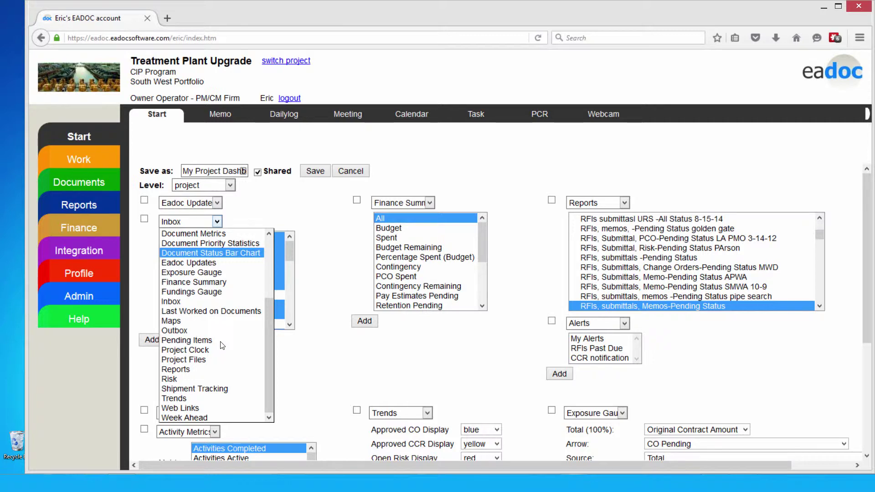
left_click(359, 172)
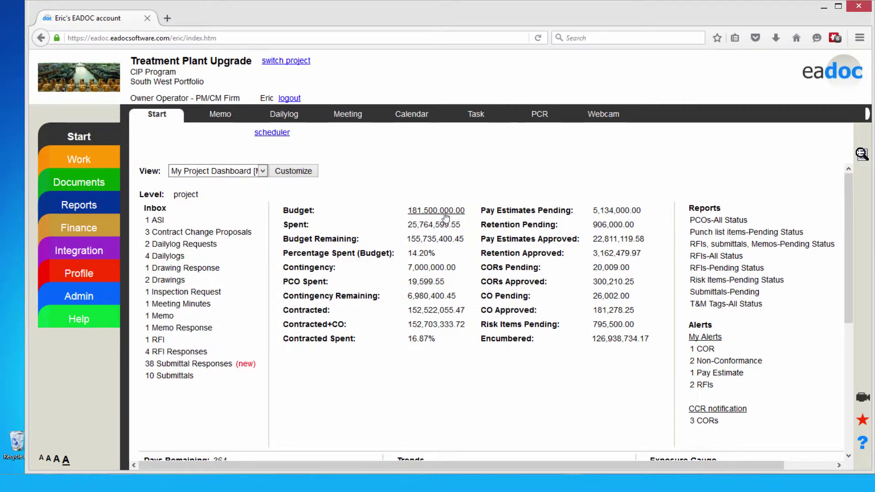
- Glance at the Budget total details, then search the whole project for 'pipe' from the Start dashboard
left_click(445, 216)
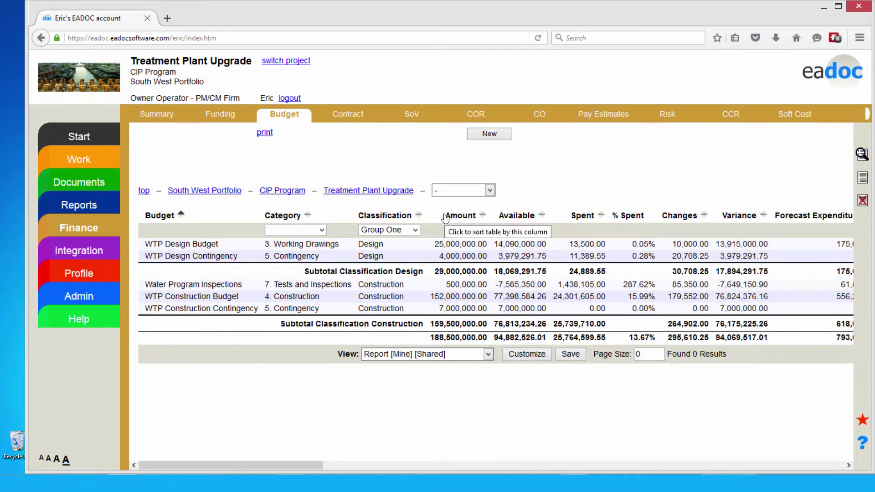
left_click(97, 137)
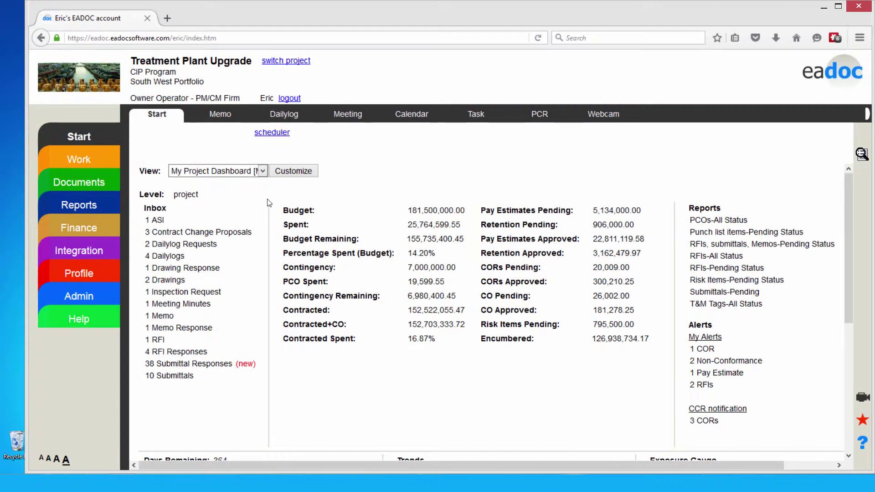
left_click(857, 159)
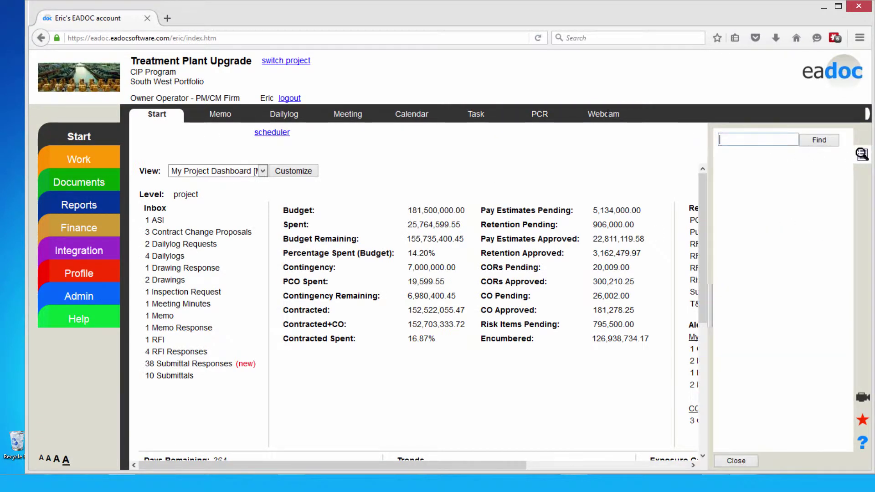
type("pipe")
key("Return")
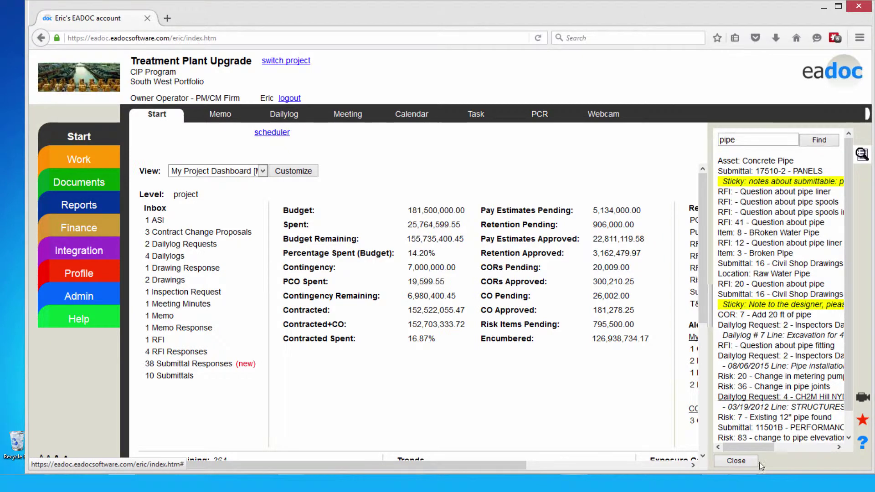
left_click(748, 458)
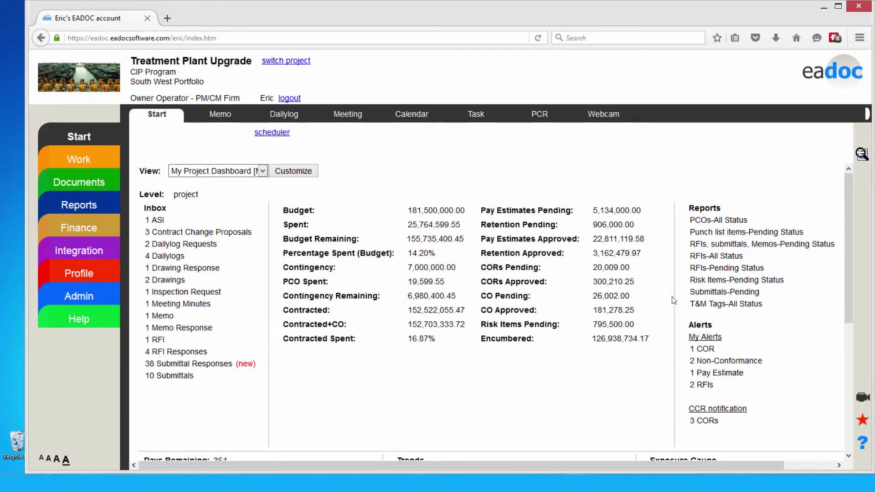
left_click(712, 274)
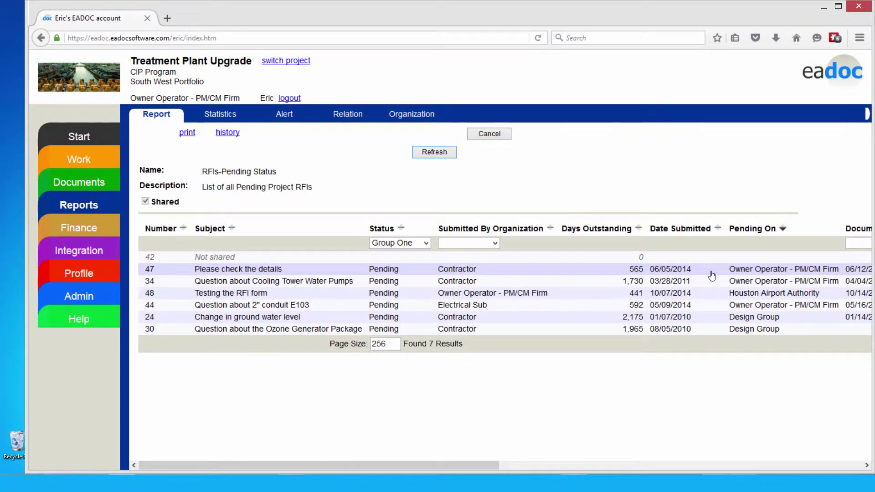
left_click(78, 137)
scroll(588, 403, "down", 3)
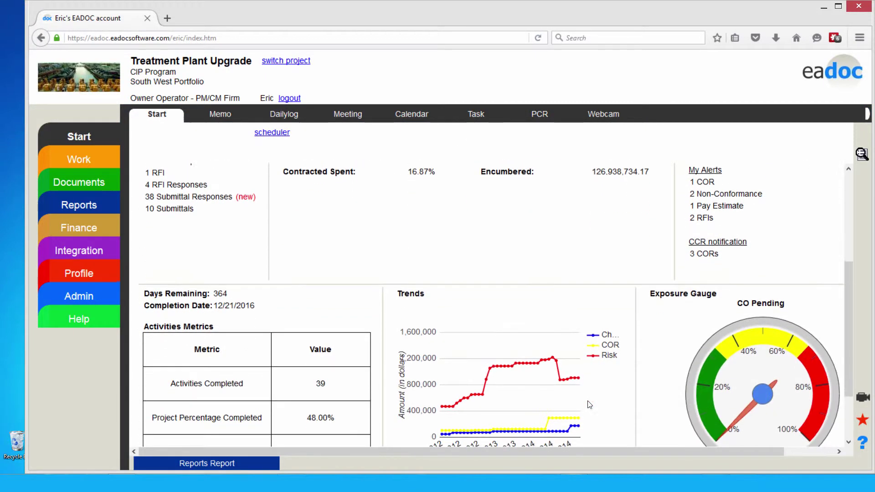
scroll(589, 404, "down", 2)
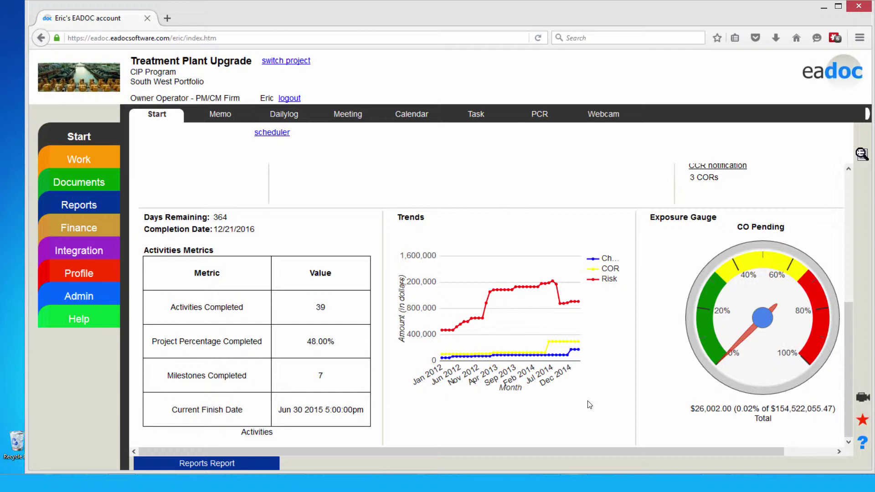
scroll(589, 404, "up", 3)
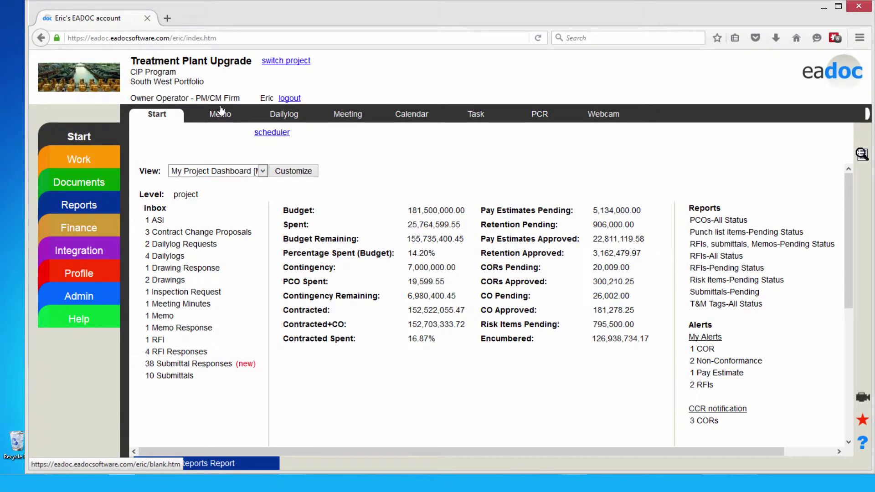
- Open the project scheduler, expand Project Schedule and Final Acceptance, and select Cleanup for occupancy
left_click(273, 132)
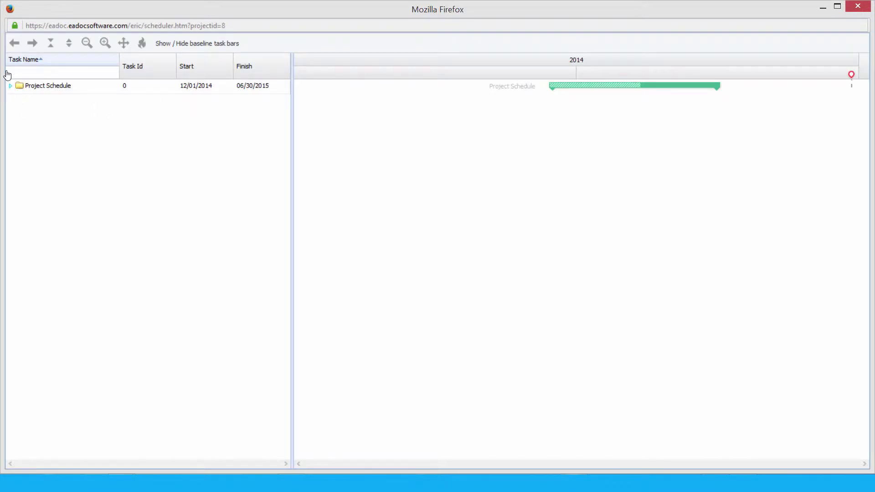
left_click(10, 86)
left_click(19, 128)
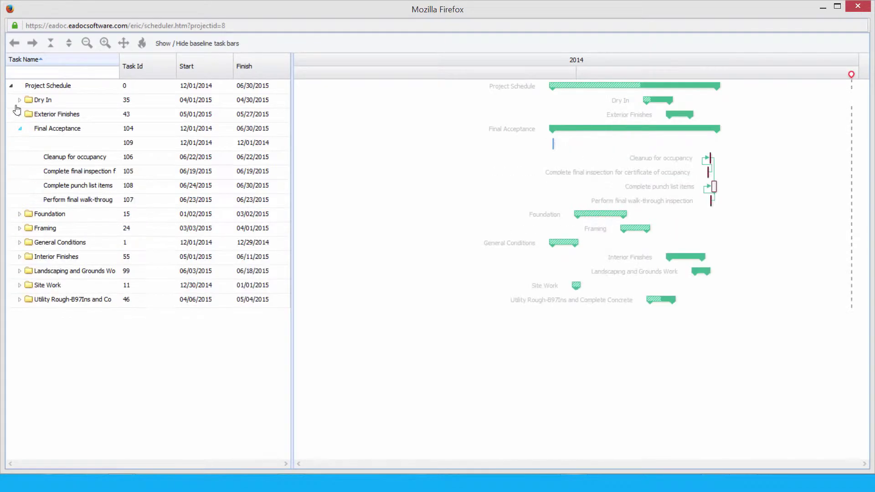
left_click(97, 160)
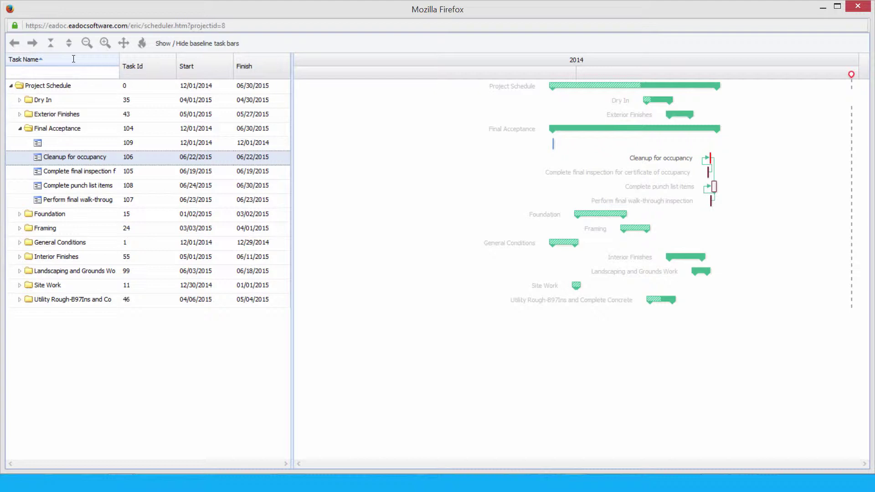
- Filter the scheduler's Task Name to 'concrete', then shrink it and return to the main EADOC window
type("concrete")
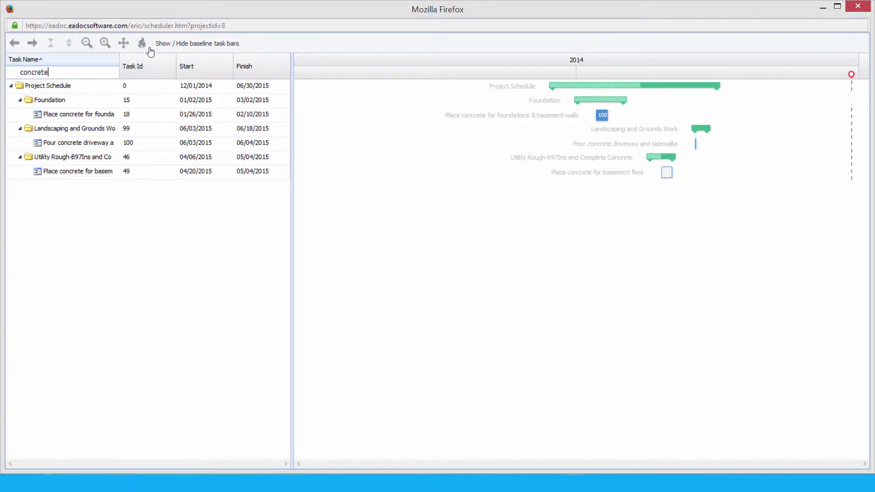
left_click(172, 67)
mouse_move(204, 122)
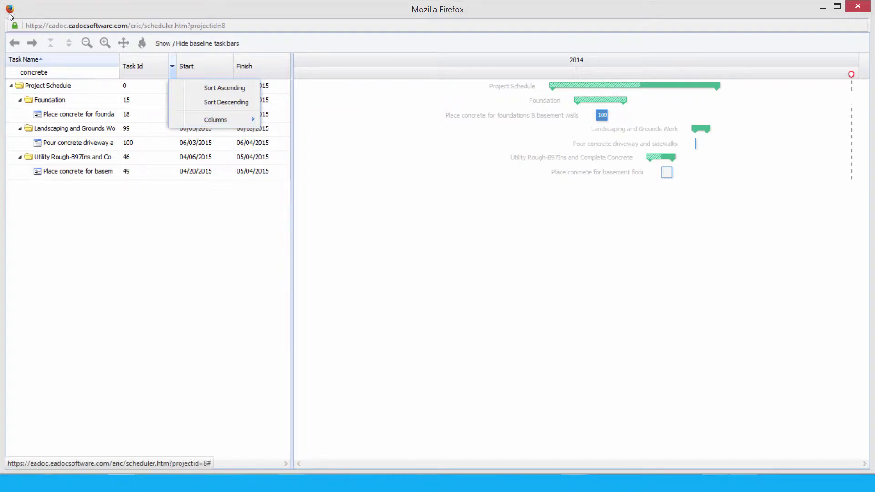
double_click(39, 8)
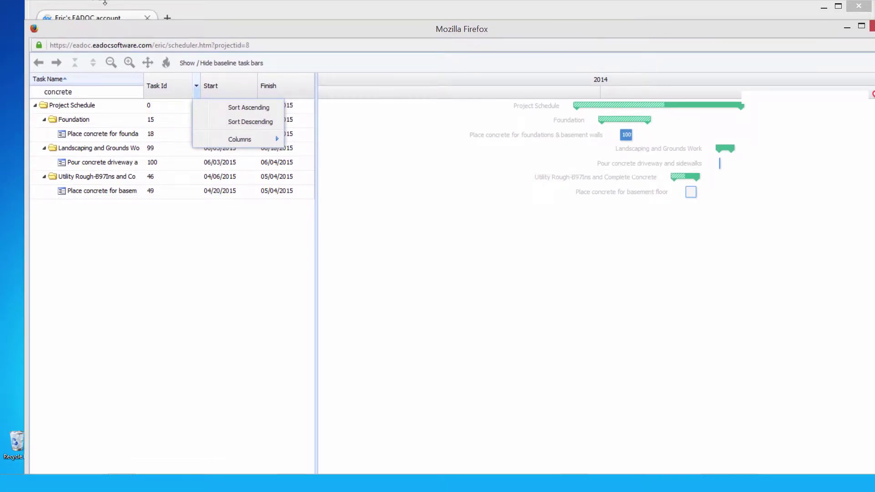
left_click(85, 5)
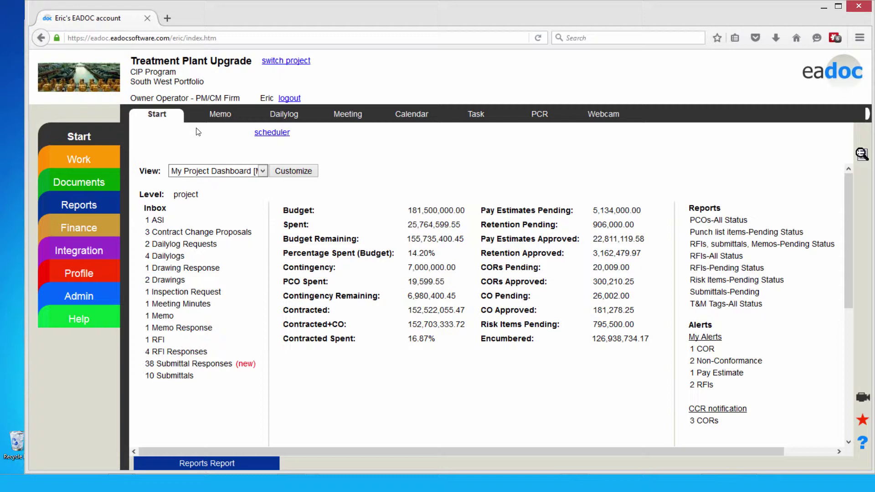
- Open memo #16 on reduced retainage, check its history, and show its Risk #36 'Change in pipe joints' note
left_click(216, 116)
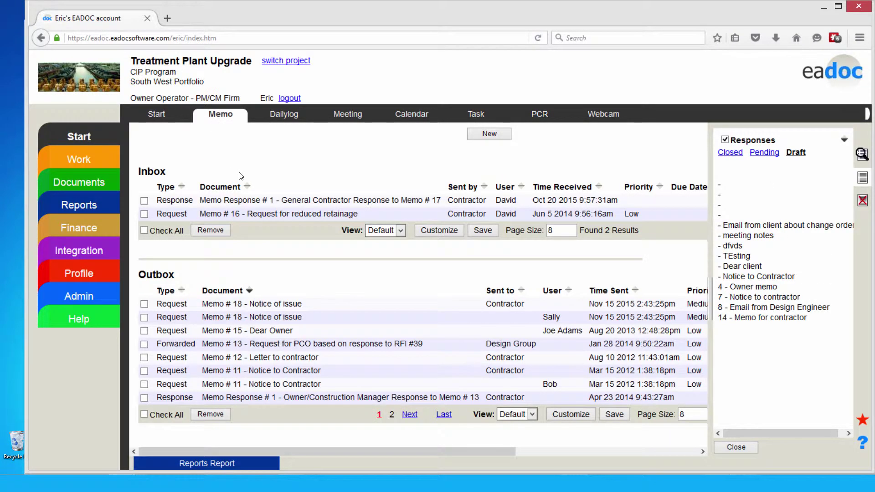
left_click(267, 216)
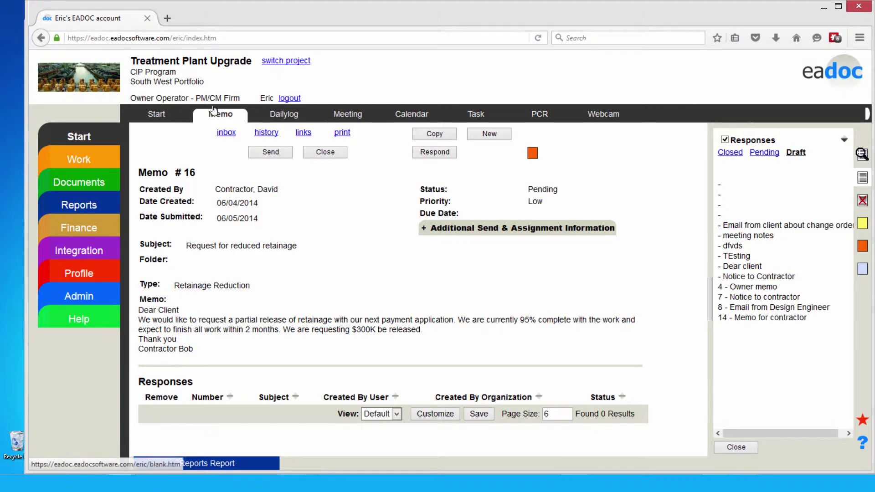
left_click(266, 133)
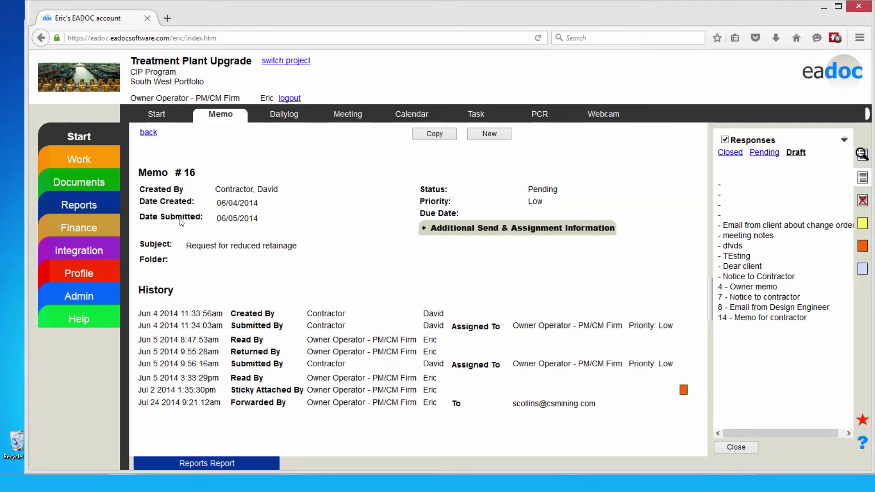
left_click(148, 133)
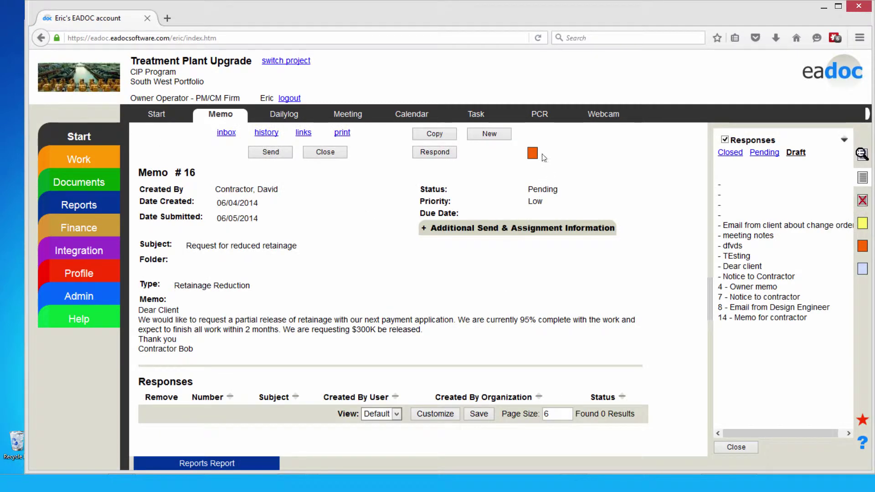
left_click(539, 155)
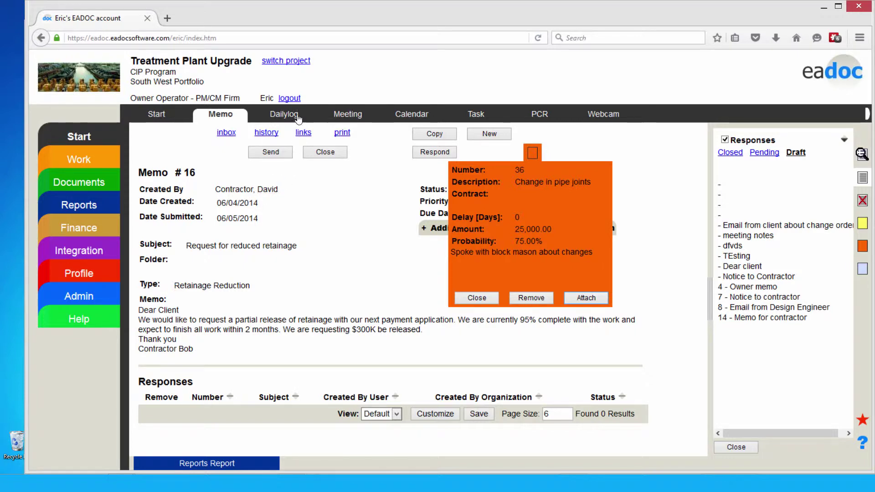
- Open daily log #15 from 06/05/2014 in the Inspectors Daily Report list
left_click(284, 114)
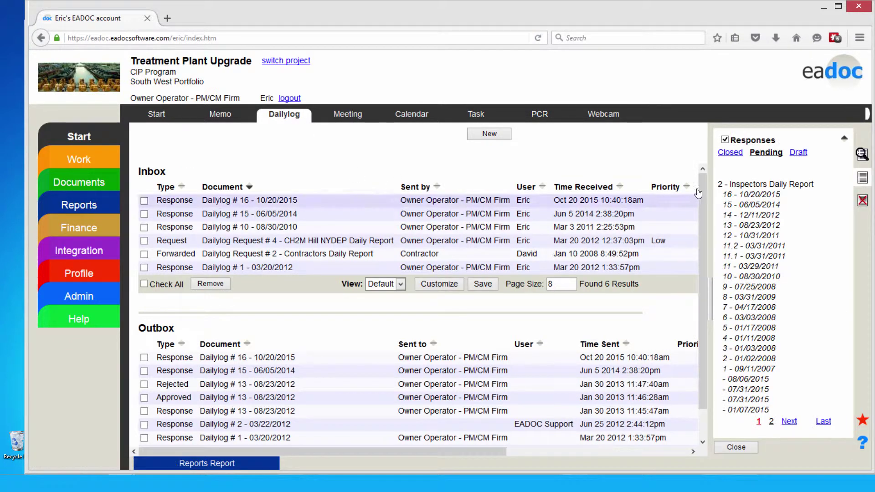
left_click(781, 187)
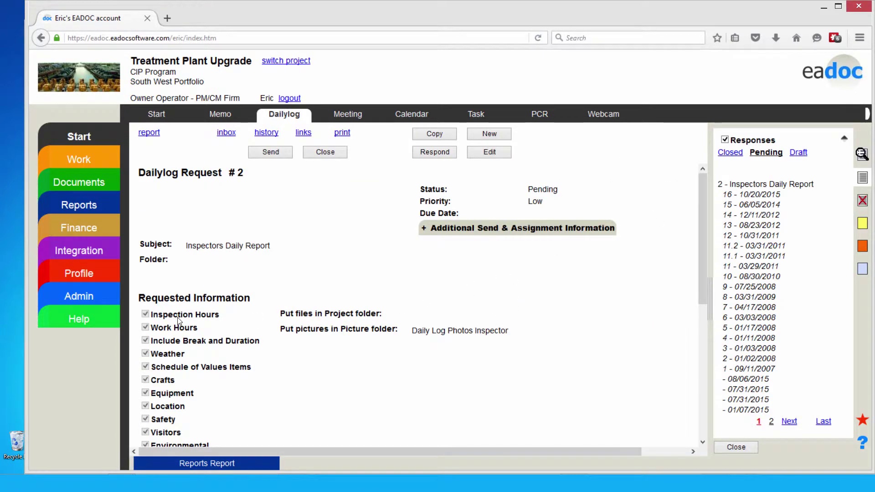
scroll(332, 351, "down", 5)
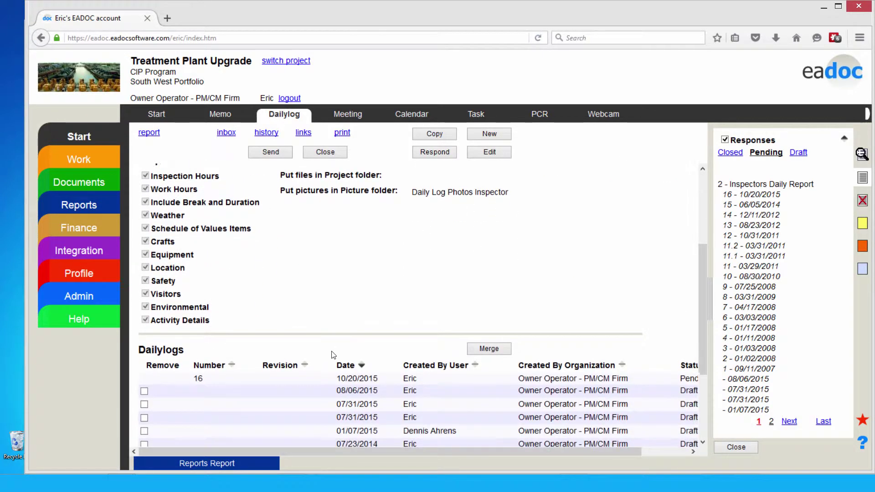
left_click(314, 378)
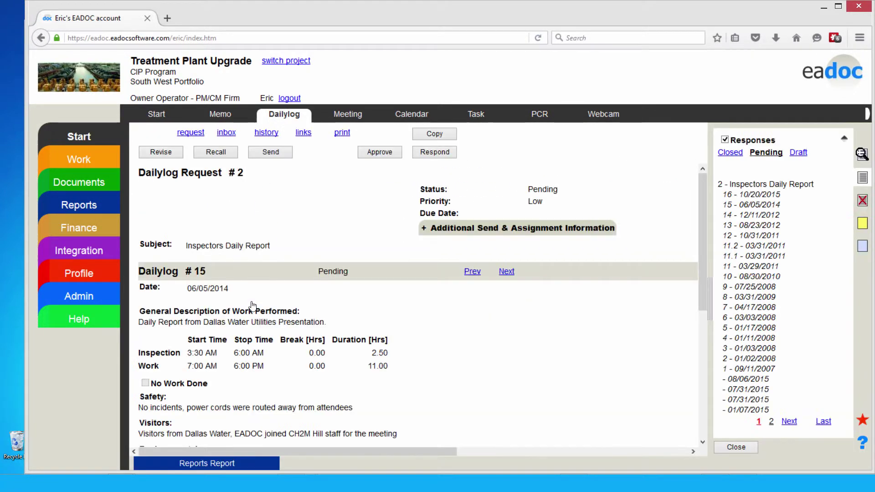
- Open the EADOC Presentation activity and review its crafts, grader, excavator and attached image.jpg
scroll(316, 381, "down", 2)
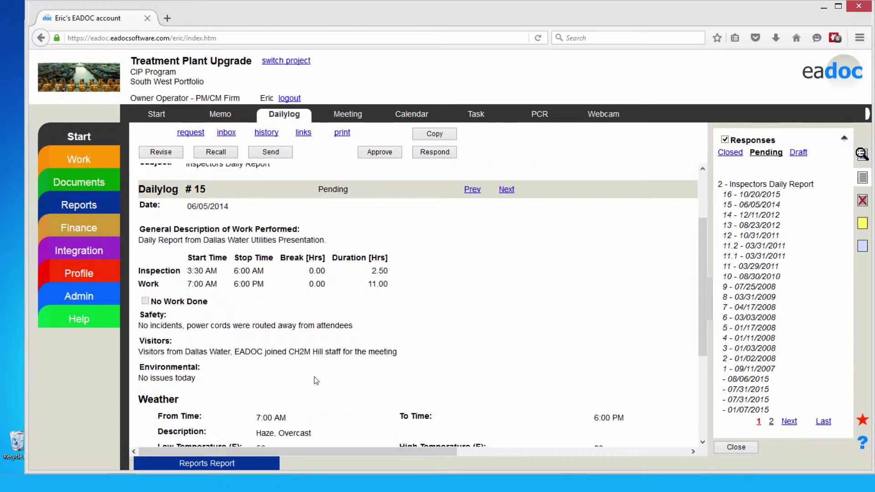
scroll(316, 380, "down", 2)
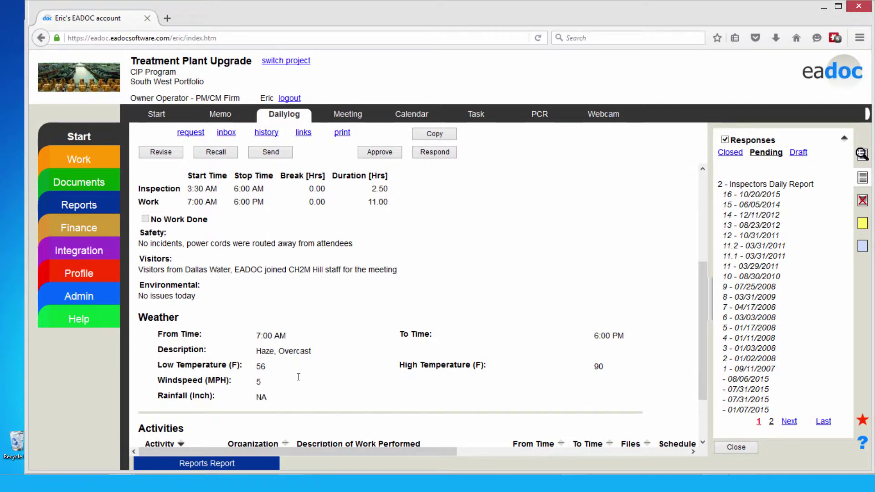
scroll(299, 376, "down", 2)
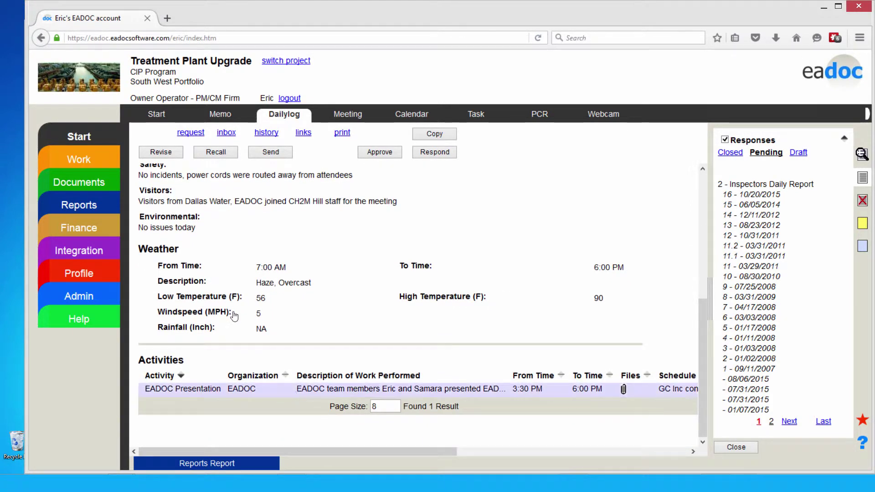
left_click(293, 393)
scroll(293, 393, "down", 5)
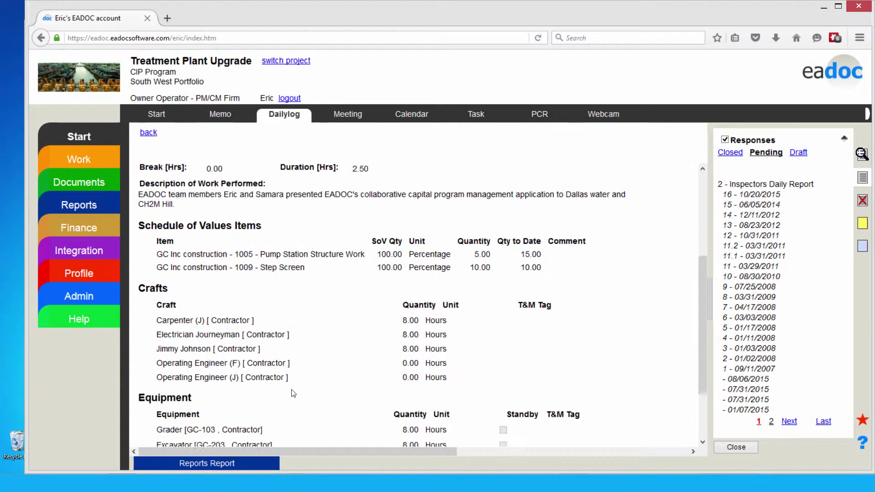
scroll(293, 393, "down", 1)
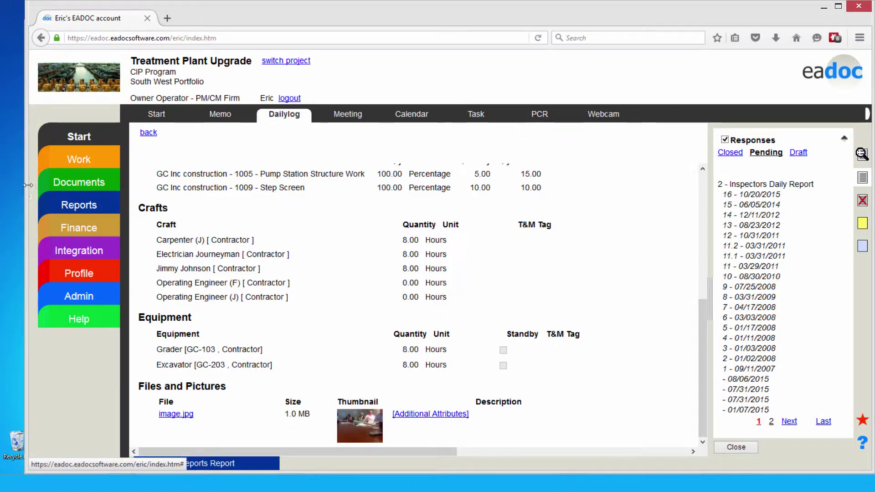
- Run the RFIs-Pending Status report, inspect RFI #47, then view project statistics by document type
left_click(79, 205)
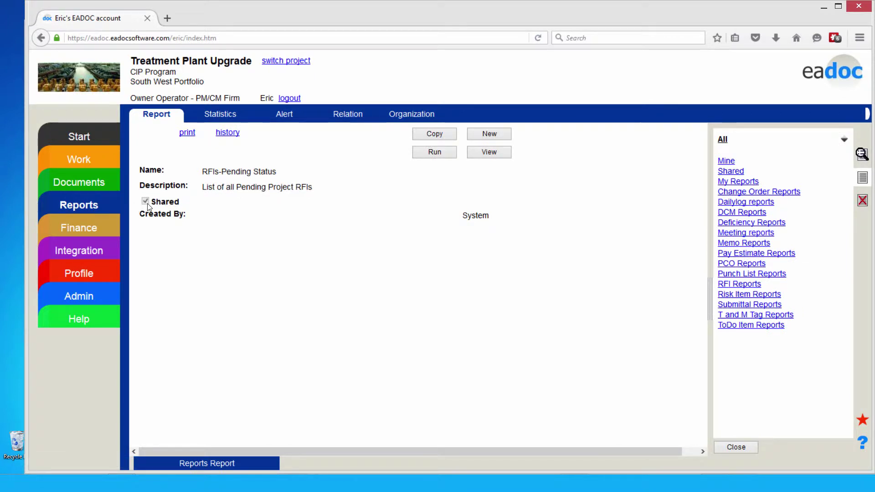
left_click(347, 128)
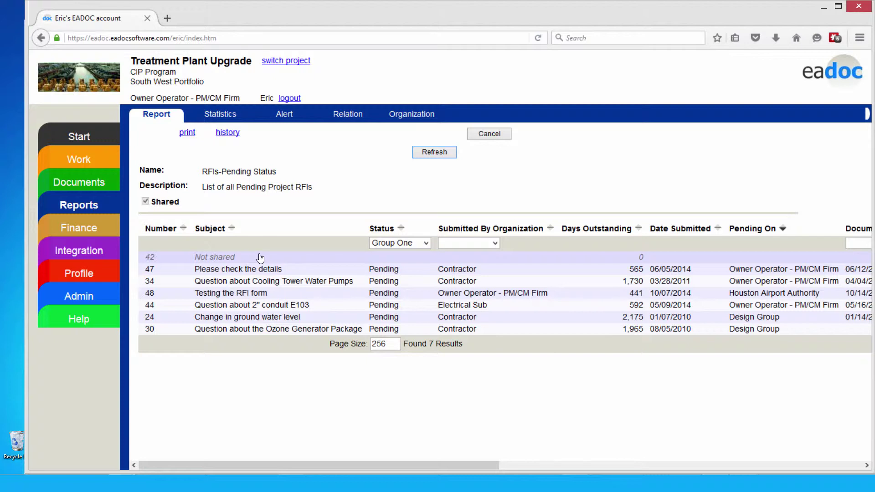
left_click(267, 281)
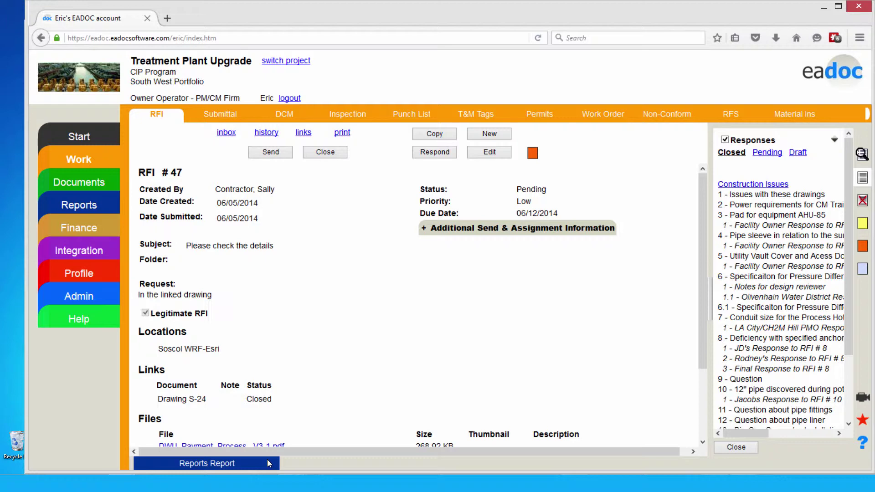
left_click(268, 461)
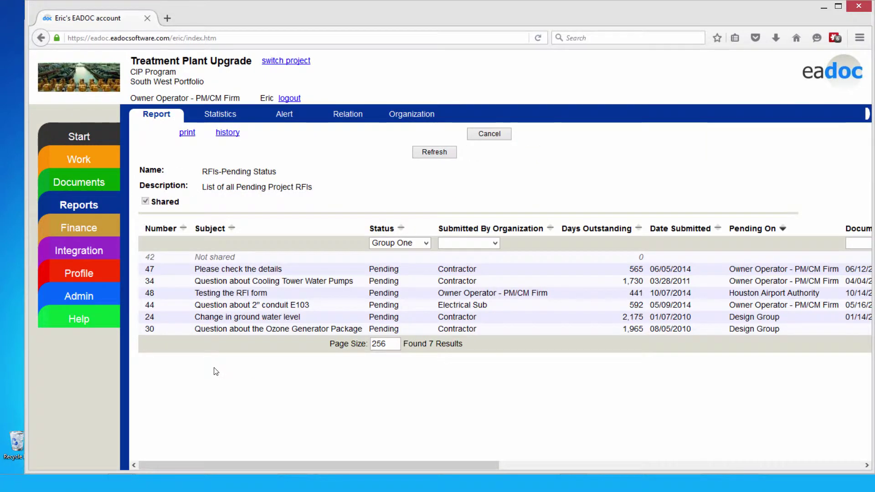
left_click(221, 114)
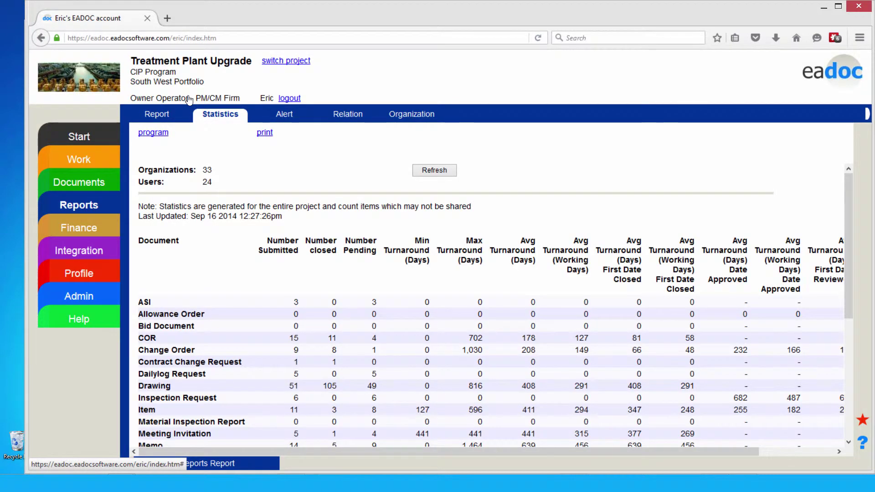
- Edit the RFIs Past Due alert, keeping its 2 calendar days till due date e-mail setting
left_click(291, 118)
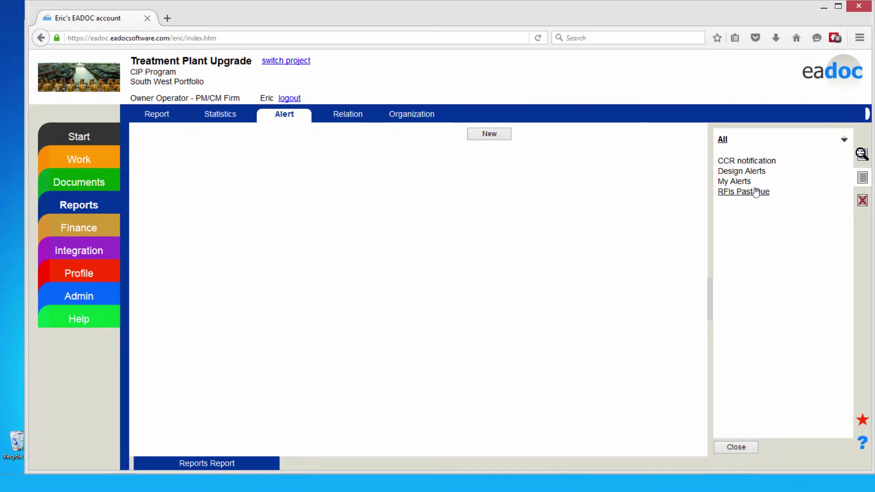
left_click(733, 192)
left_click(484, 152)
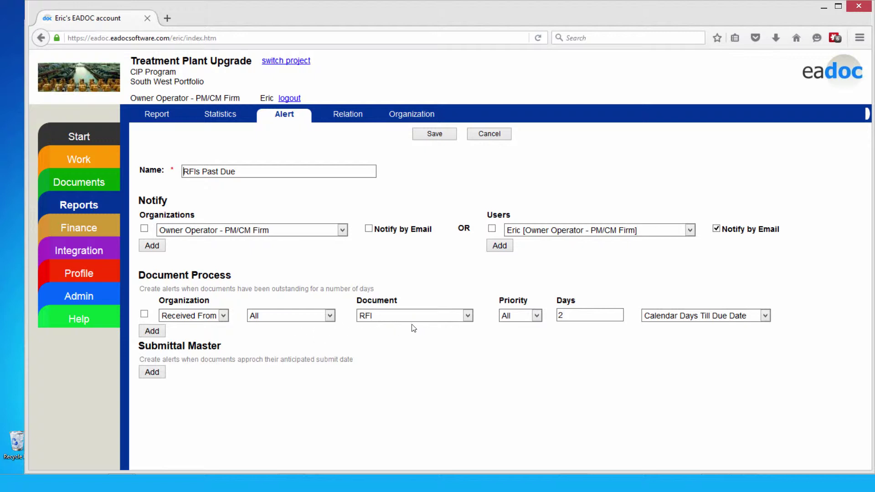
left_click(701, 318)
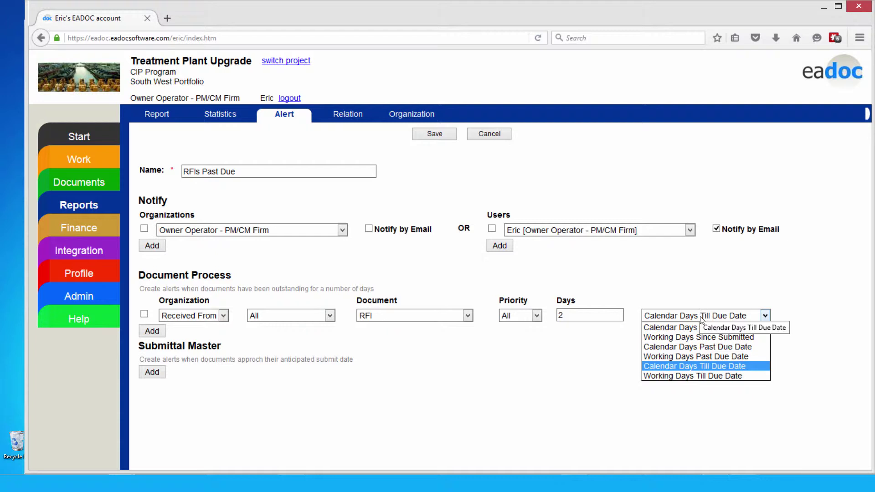
left_click(685, 301)
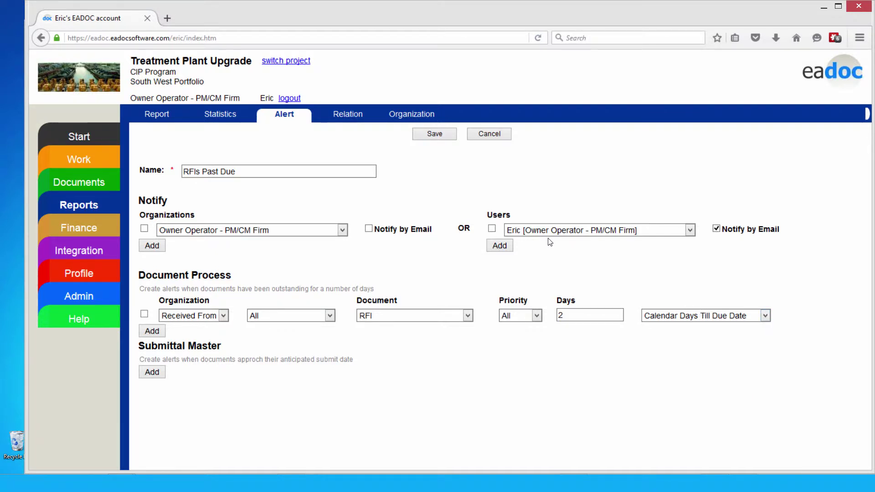
- Generate the document relationship graph for COR 1 and scroll through it
left_click(353, 125)
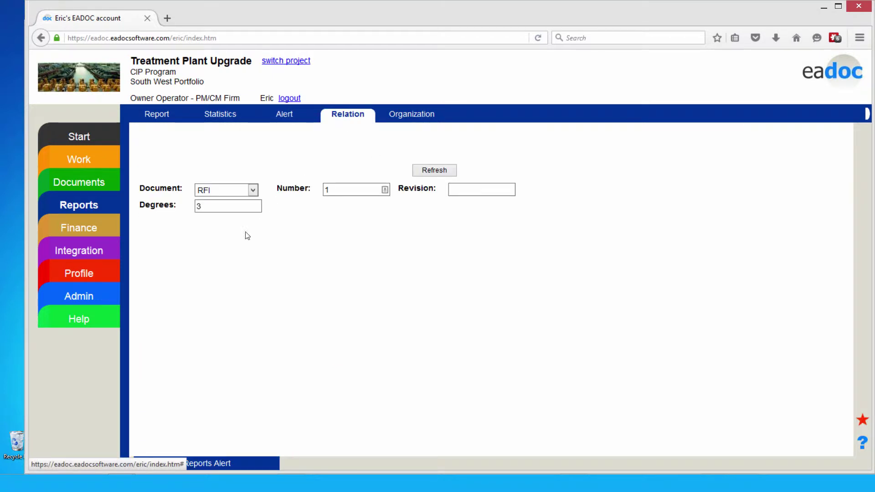
left_click(244, 191)
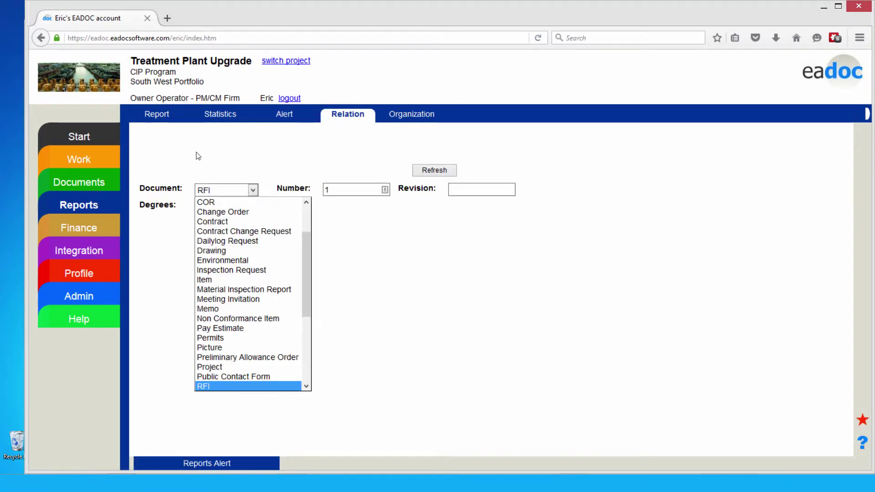
left_click(246, 204)
left_click(422, 170)
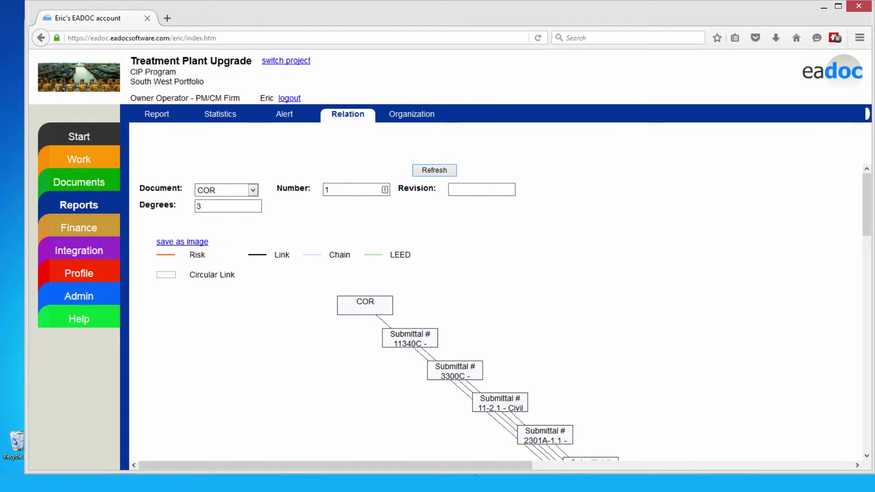
left_click_drag(501, 465, 638, 462)
scroll(586, 388, "down", 10)
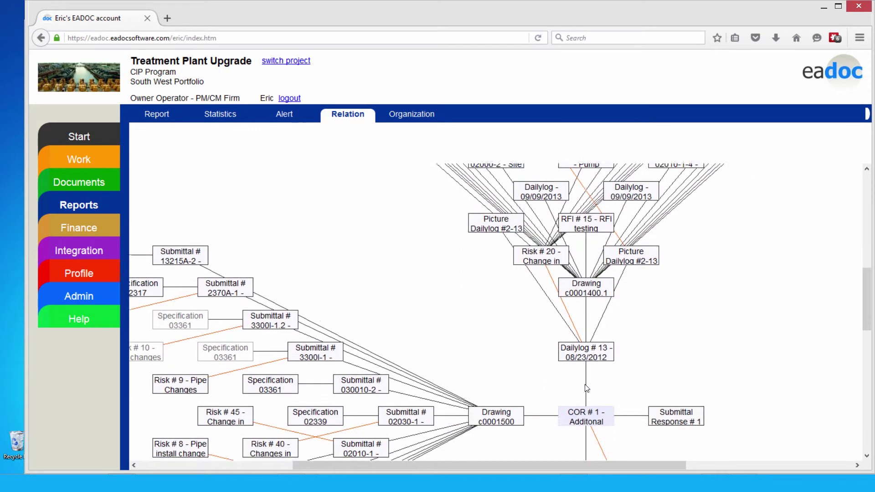
scroll(585, 387, "down", 5)
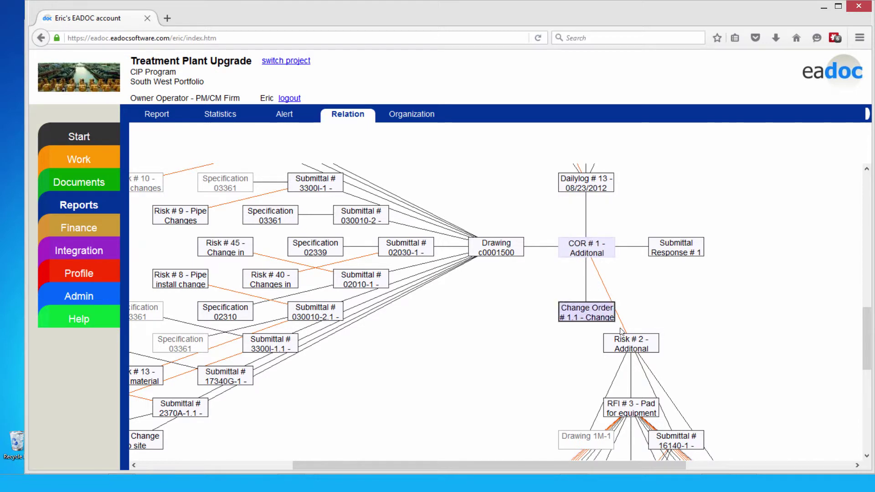
scroll(638, 337, "down", 3)
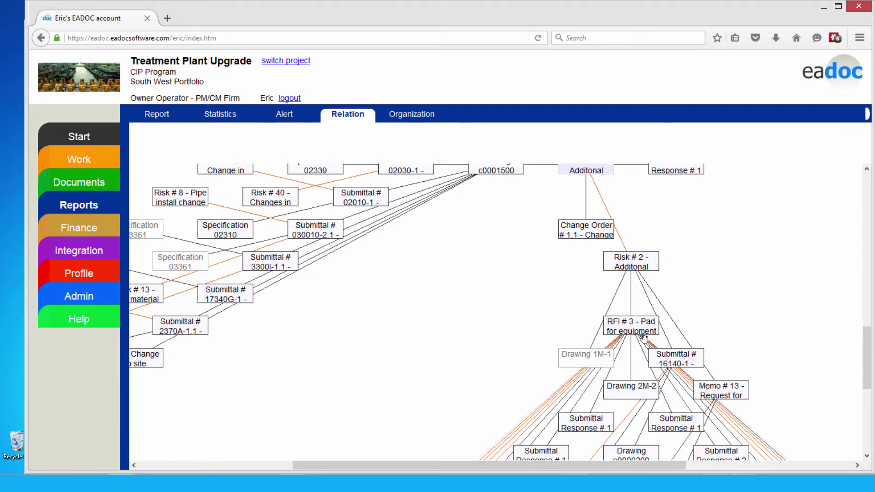
scroll(633, 337, "up", 1)
scroll(633, 336, "up", 2)
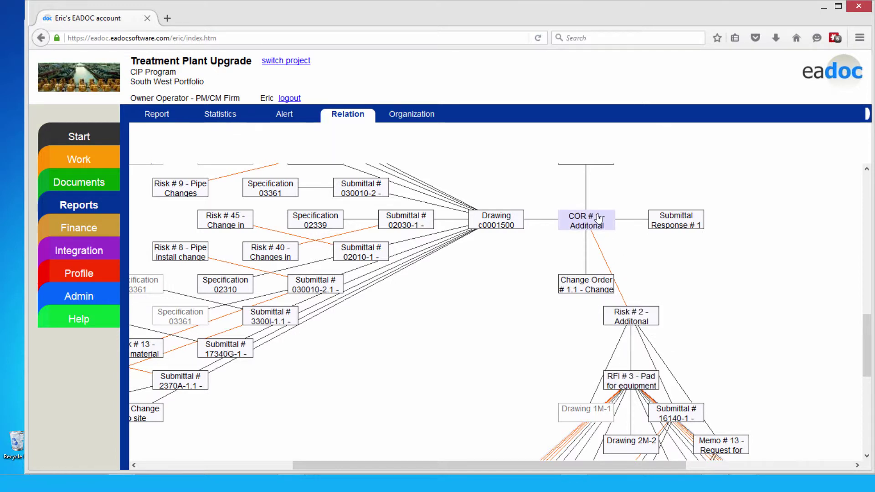
- Inspect the linked Risk #2 from the graph, then go back to the Treatment Plant Upgrade Start dashboard
left_click(637, 320)
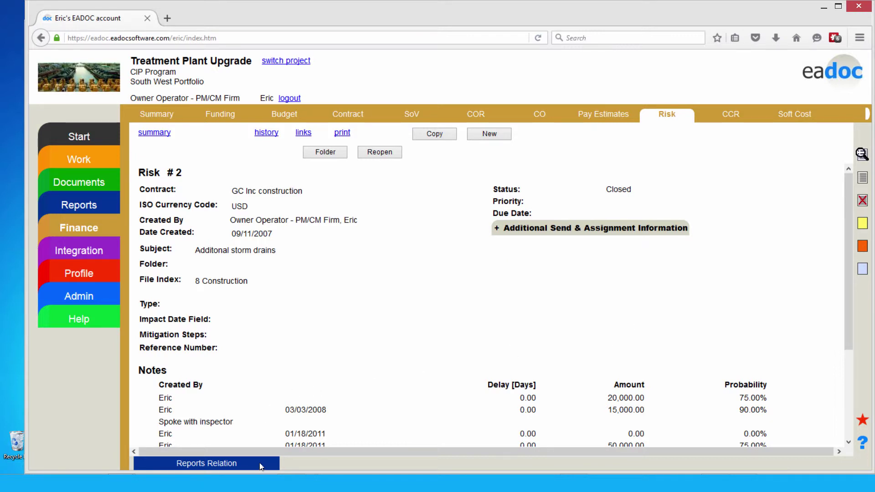
left_click(260, 466)
scroll(393, 376, "down", 3)
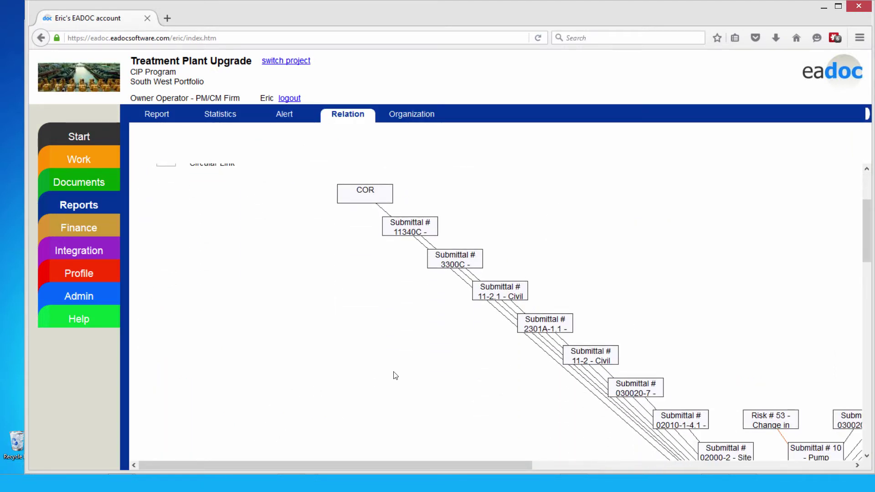
scroll(396, 376, "down", 3)
left_click_drag(495, 465, 605, 463)
scroll(606, 410, "down", 5)
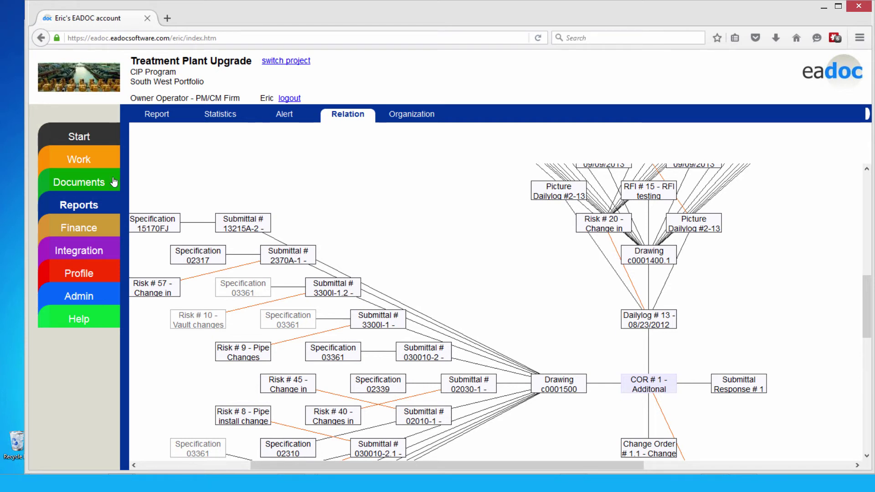
left_click(98, 135)
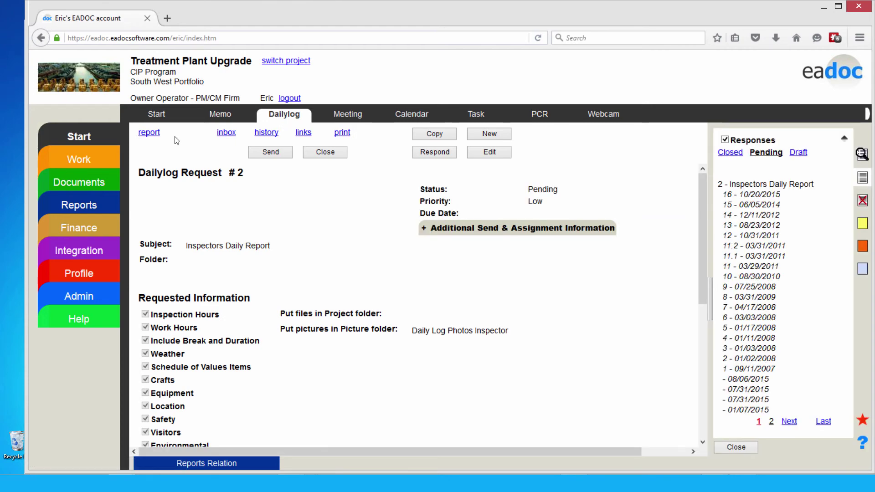
left_click(157, 115)
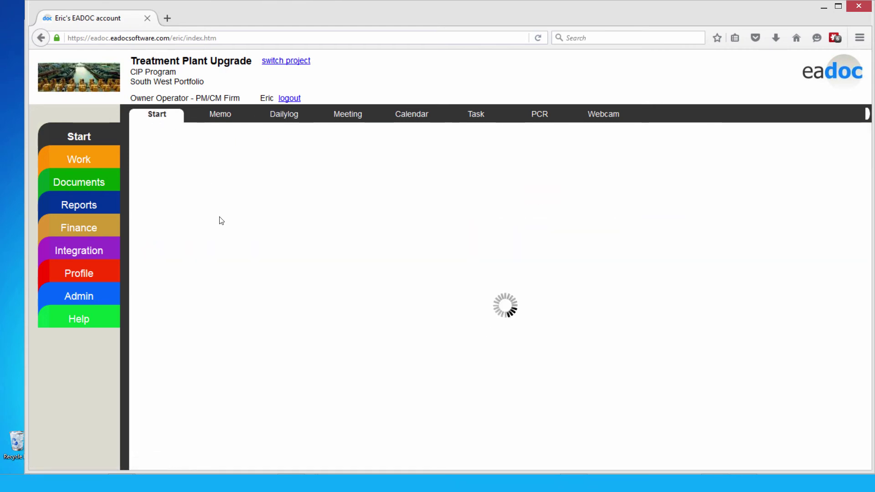